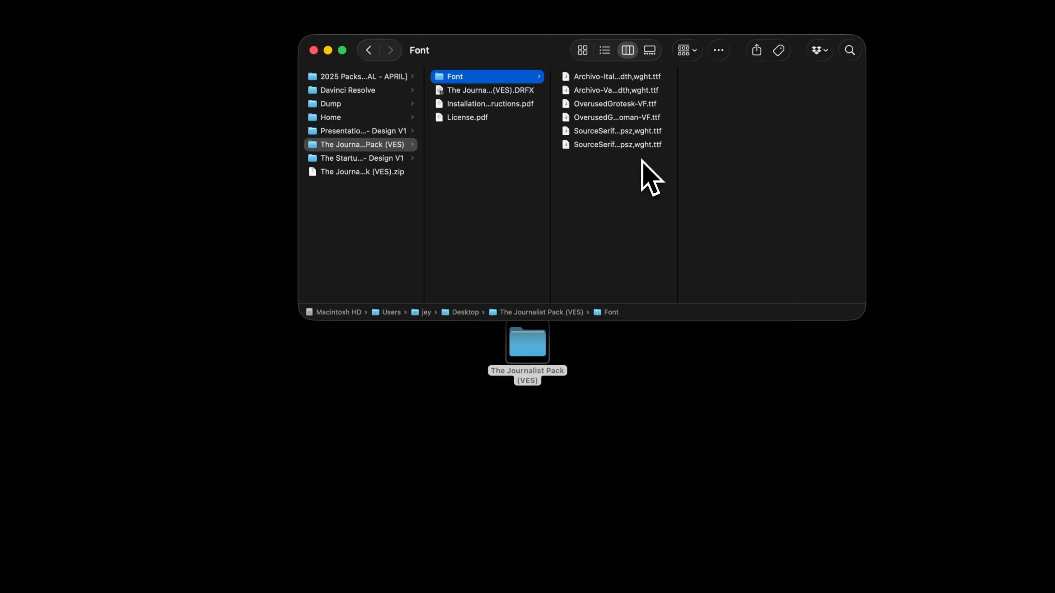
# Select all six font files in the Font folder, and install The Journalist Pack (VES).DRFX template bundle, overwriting the existing one.
pyautogui.click(601, 77)
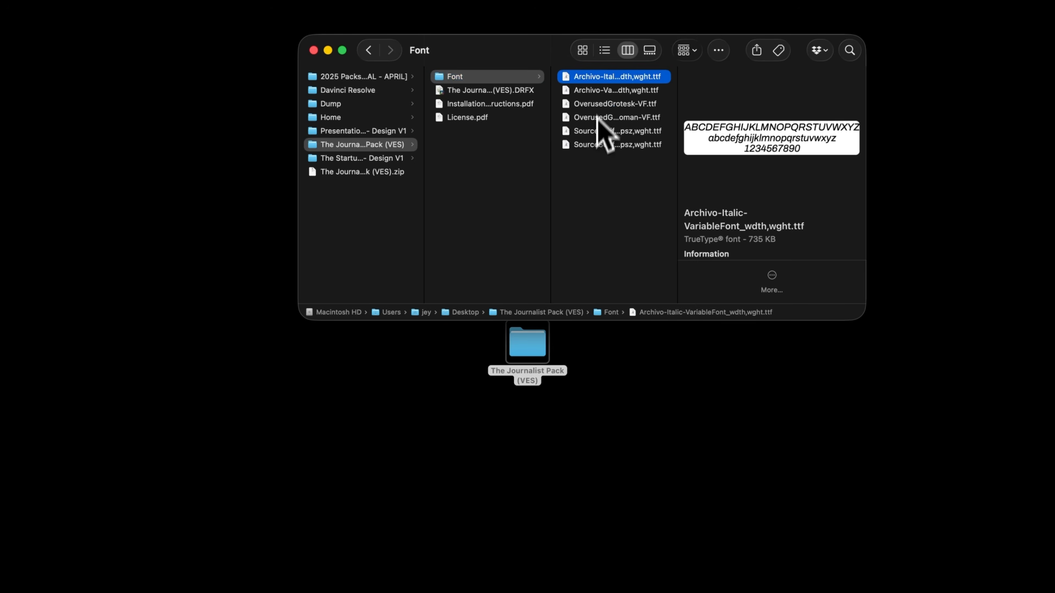
pyautogui.keyDown('shift'); pyautogui.click(593, 145); pyautogui.keyUp('shift')
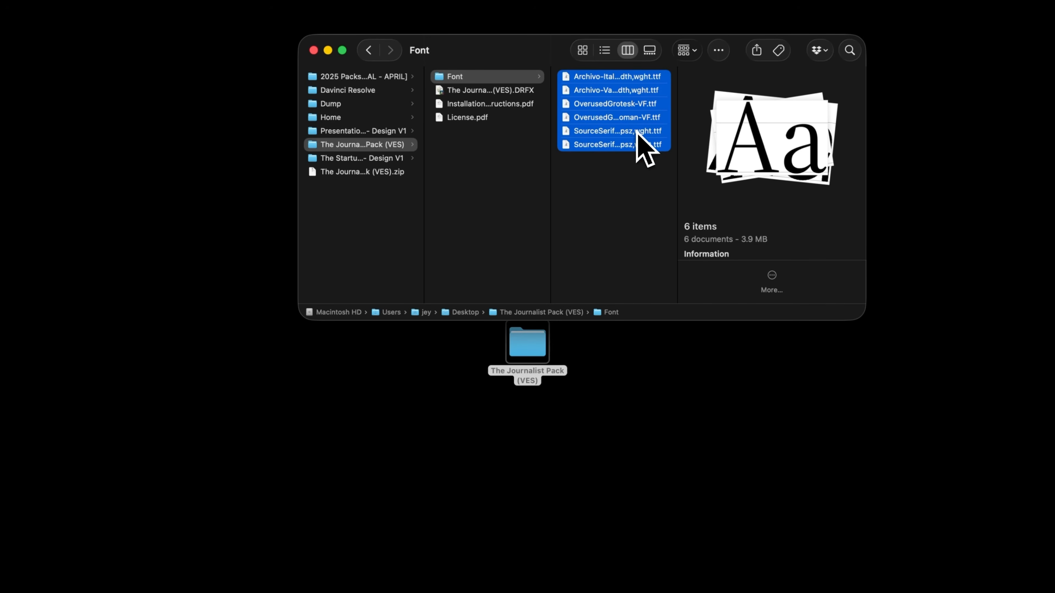
pyautogui.click(503, 90)
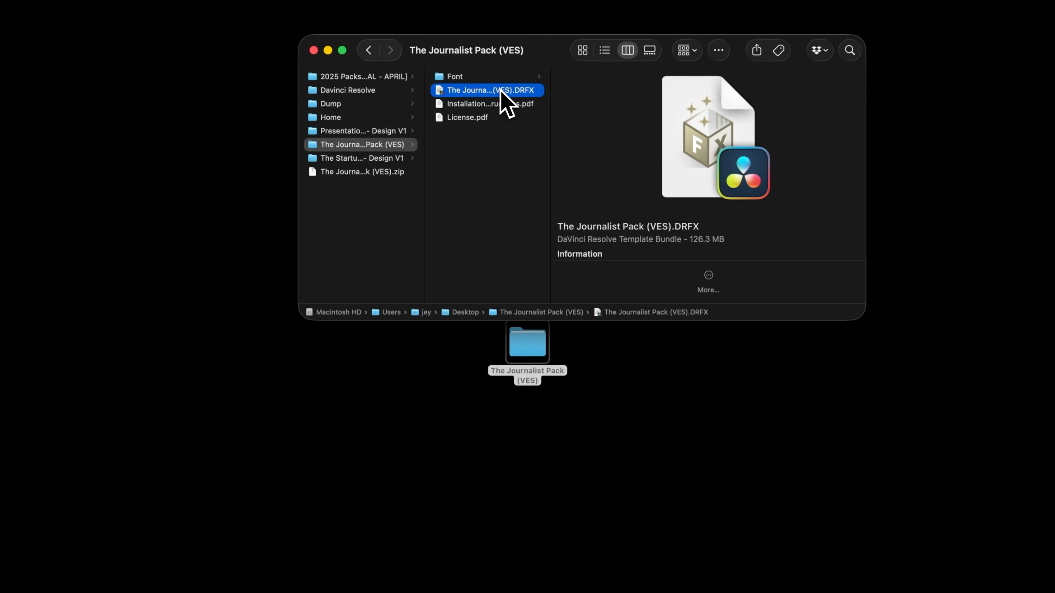
pyautogui.doubleClick(500, 89)
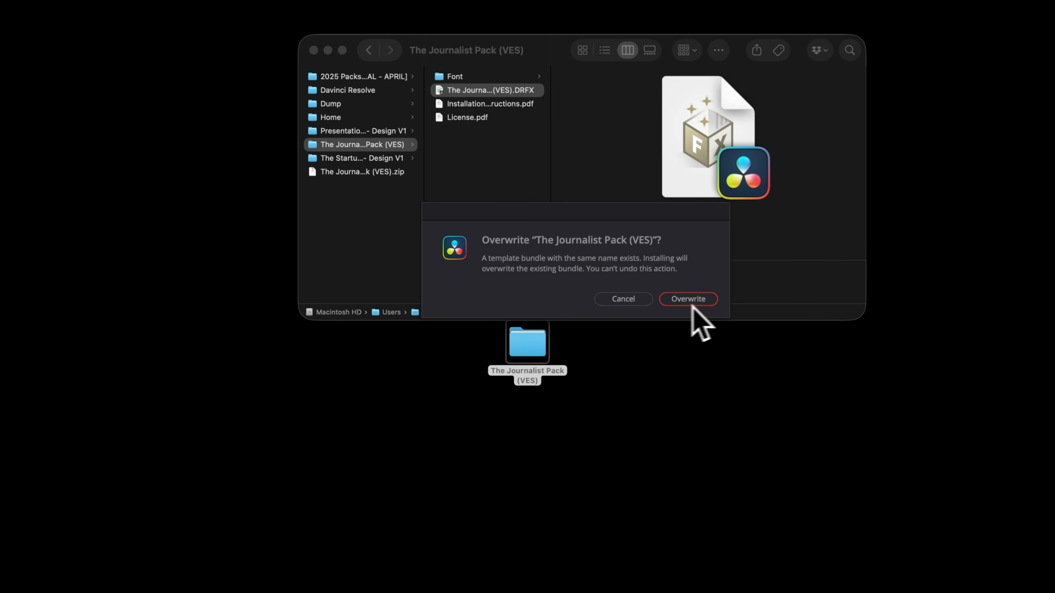
pyautogui.click(712, 300)
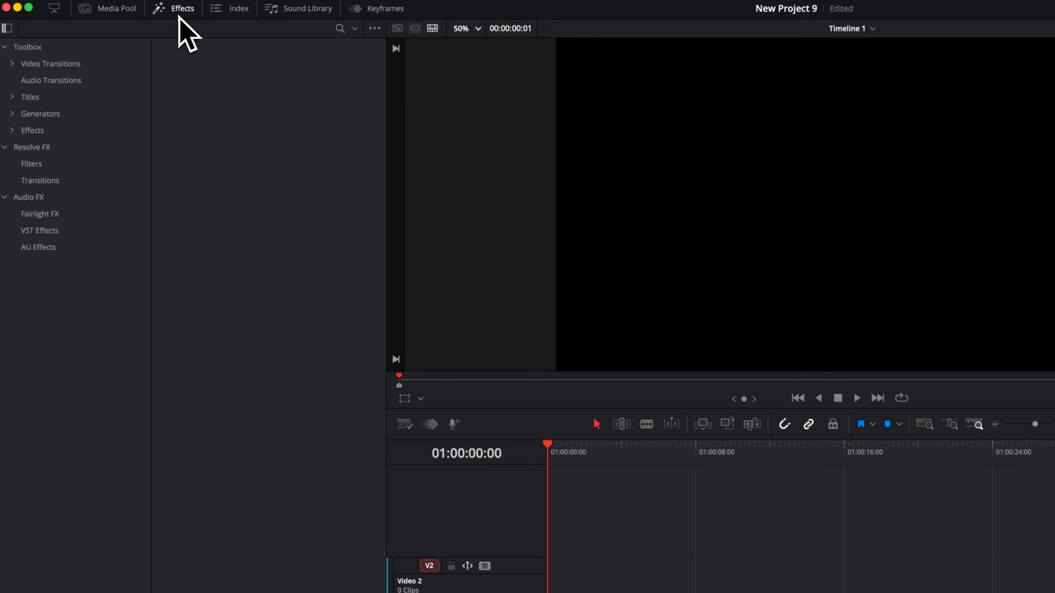
# Find The Journalist Pack among the Video Editor Studio titles and show its 00. Backgrounds templates.
pyautogui.click(12, 97)
pyautogui.click(19, 147)
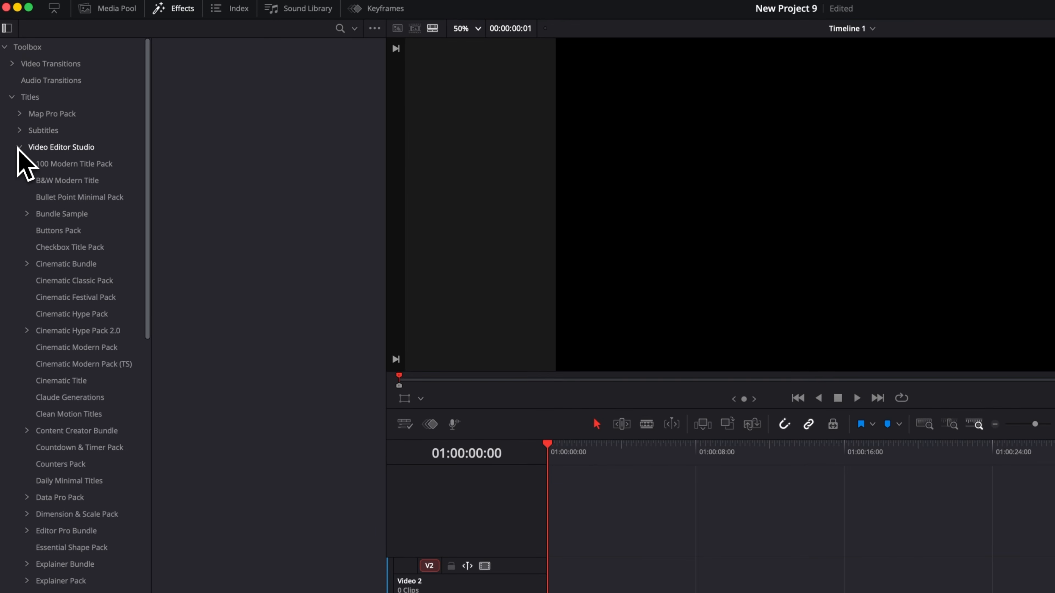
pyautogui.scroll(-20, 58, 278)
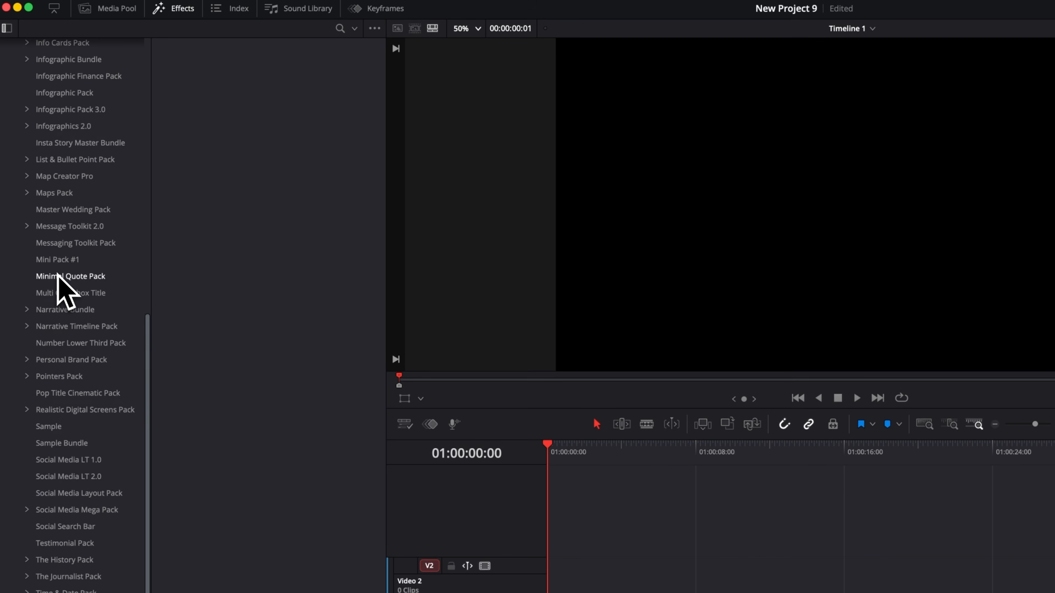
pyautogui.scroll(-2, 59, 275)
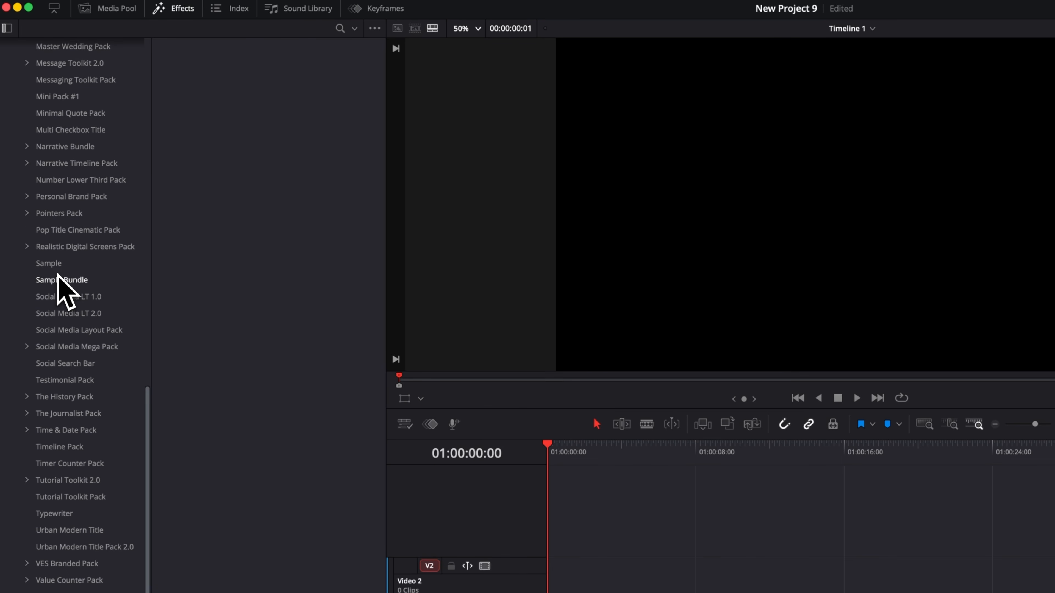
pyautogui.click(54, 414)
pyautogui.doubleClick(53, 415)
pyautogui.scroll(-3, 53, 415)
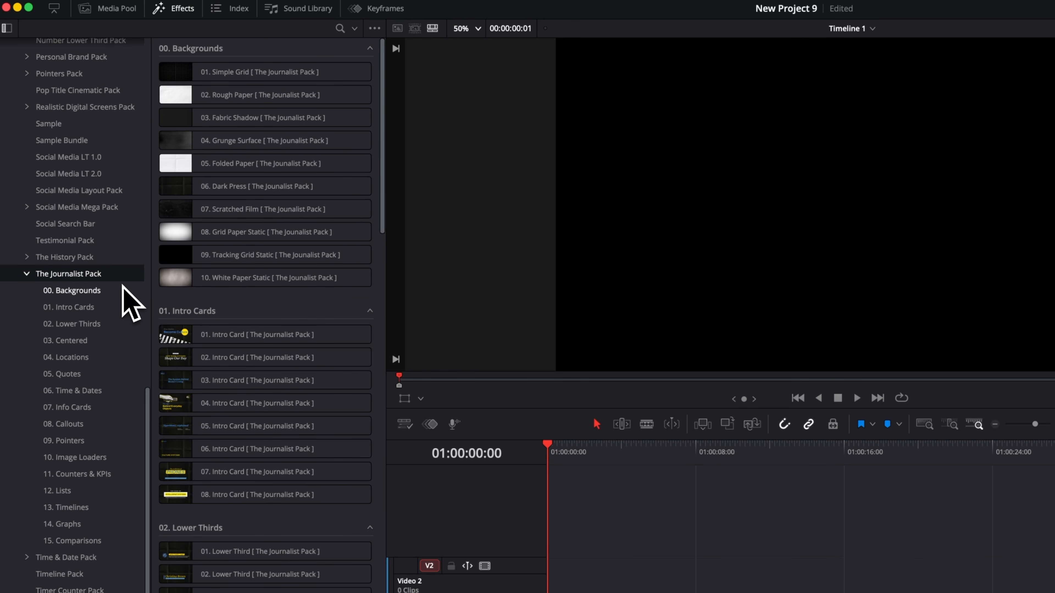
pyautogui.click(72, 323)
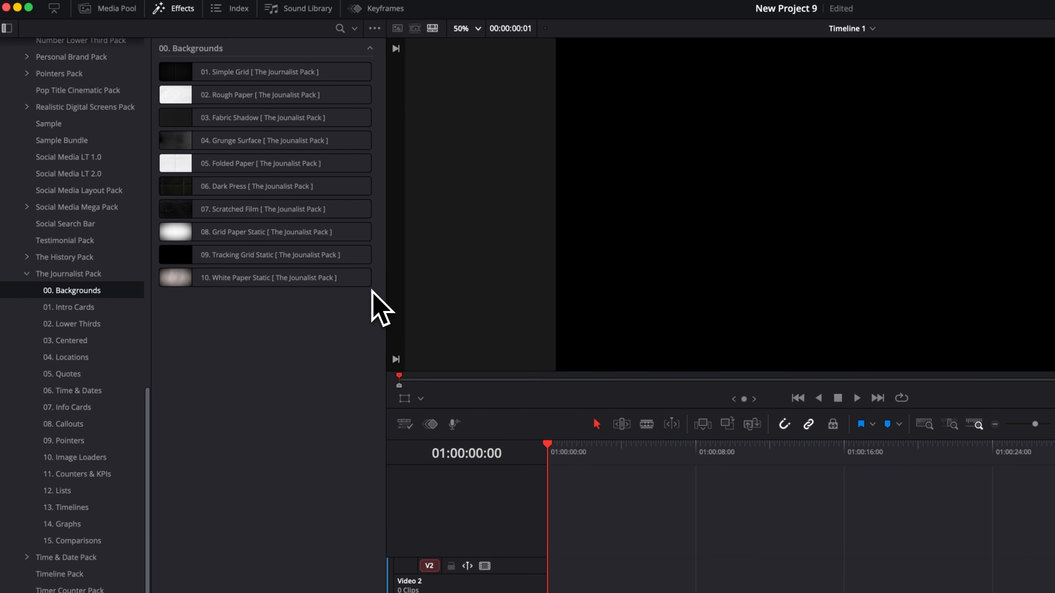
# Place the 06. Dark Press background at the start of the Video 1 track and extend it to about 33 seconds.
pyautogui.moveTo(251, 189); pyautogui.dragTo(433, 308)
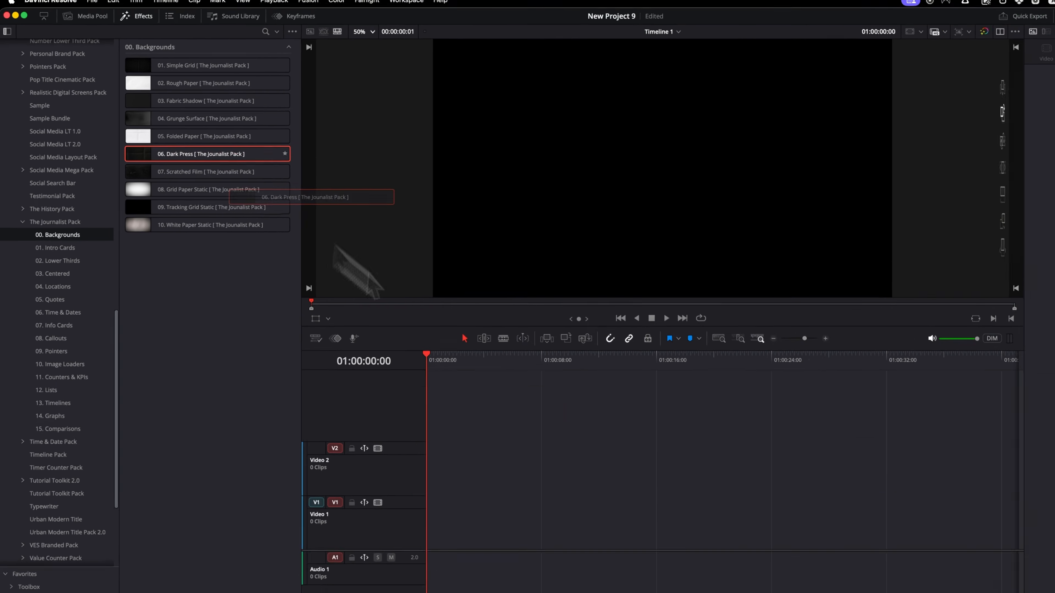
pyautogui.moveTo(336, 250); pyautogui.dragTo(434, 542)
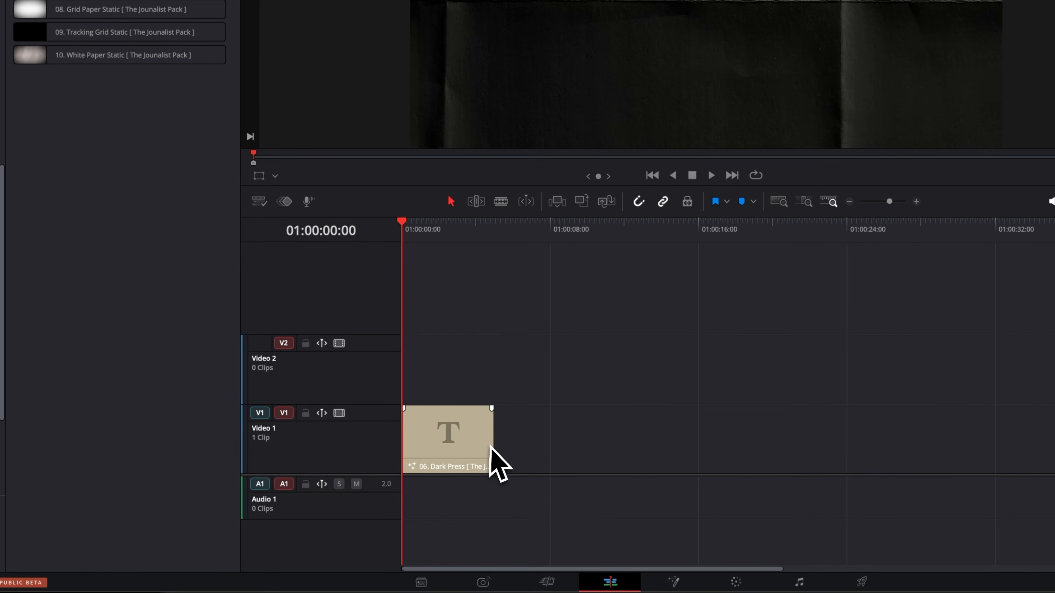
pyautogui.moveTo(491, 449); pyautogui.dragTo(1016, 463)
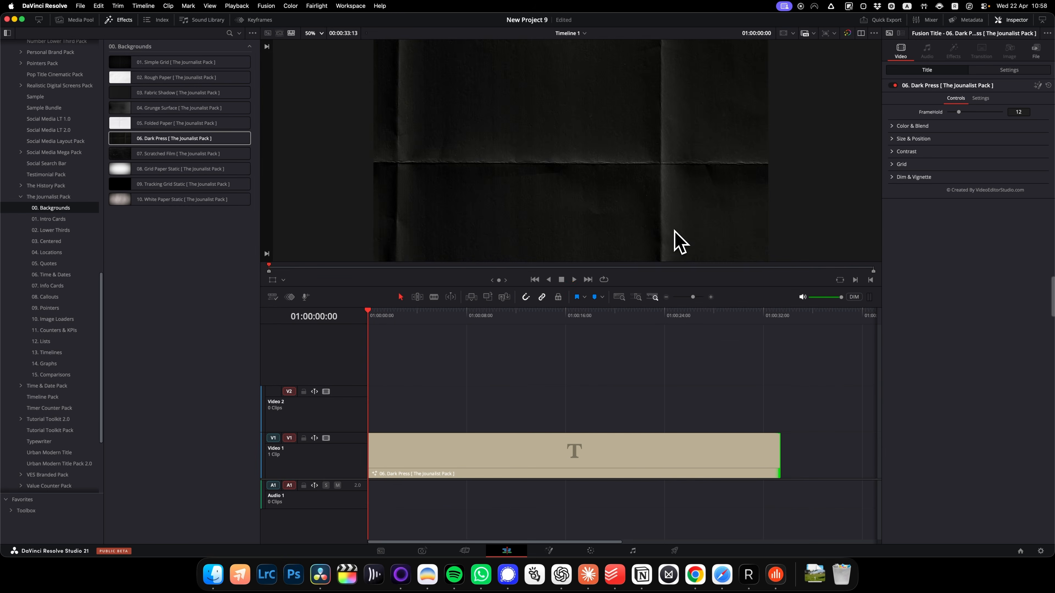
# Play the Dark Press background and try a FrameHold value of 5.
pyautogui.press('space')
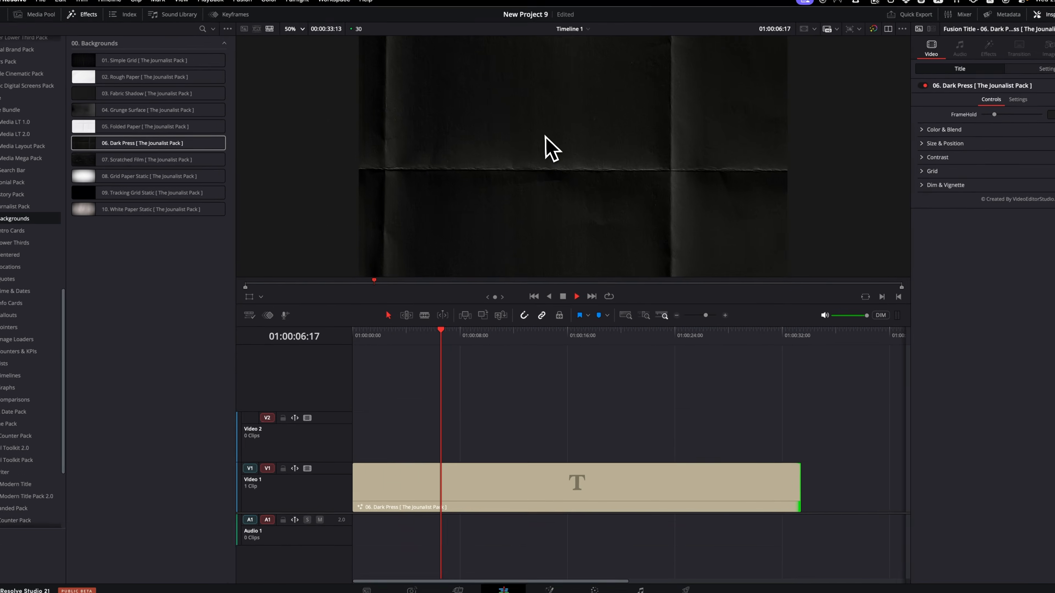
pyautogui.press('space')
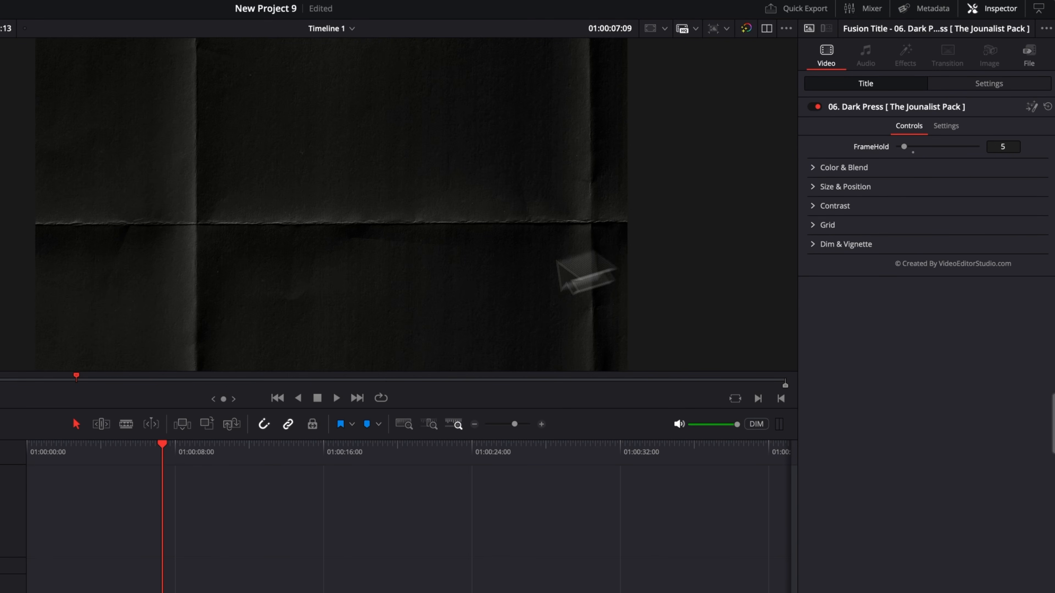
pyautogui.press('space')
pyautogui.press('space')
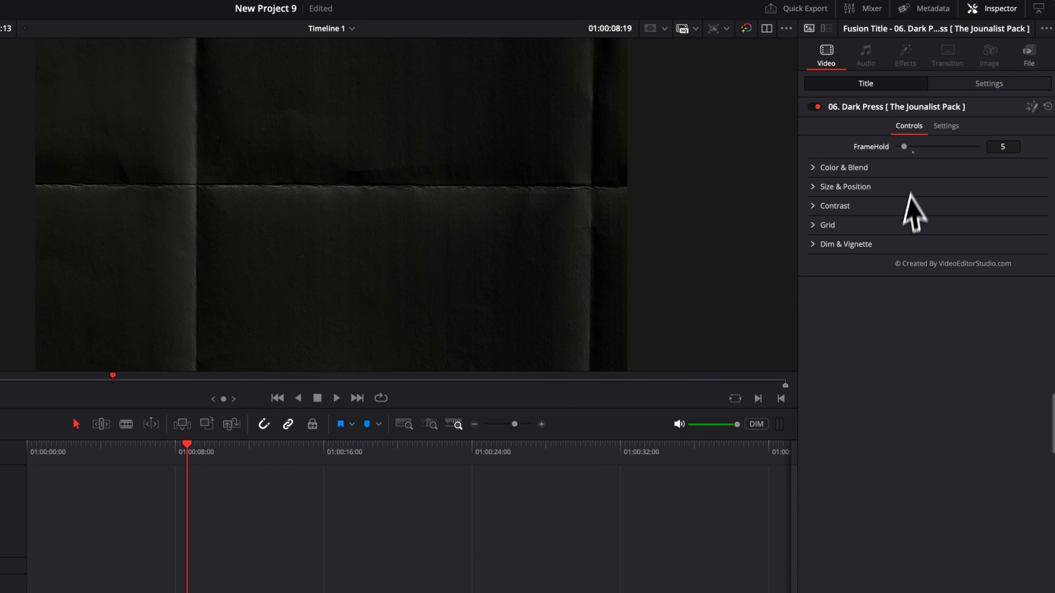
# Set the background's FrameHold to 27 and play the timeline from the start.
pyautogui.moveTo(905, 147); pyautogui.dragTo(934, 147)
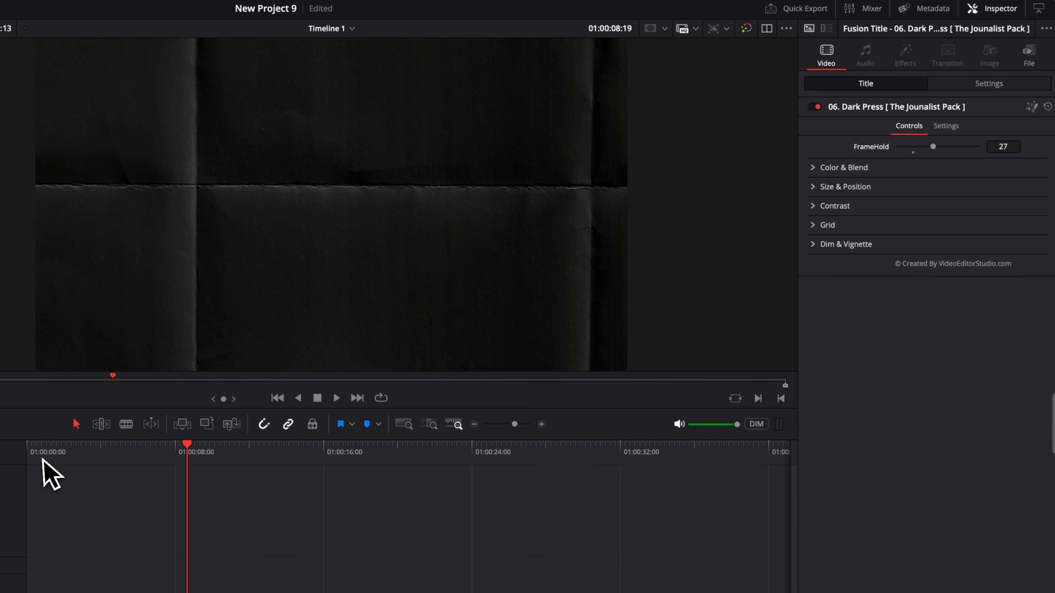
pyautogui.press('Home')
pyautogui.press('space')
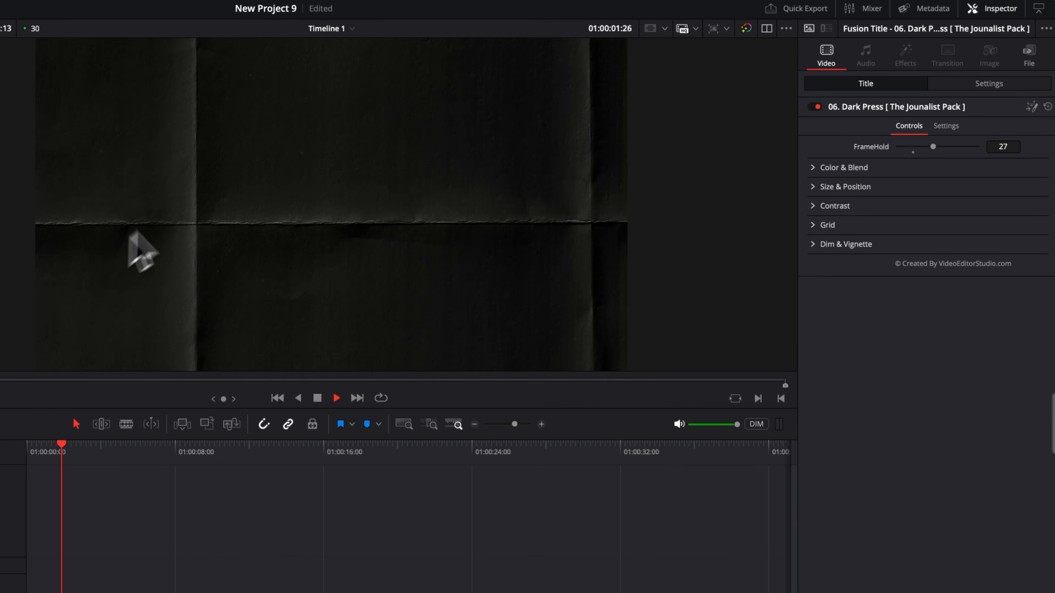
pyautogui.press('space')
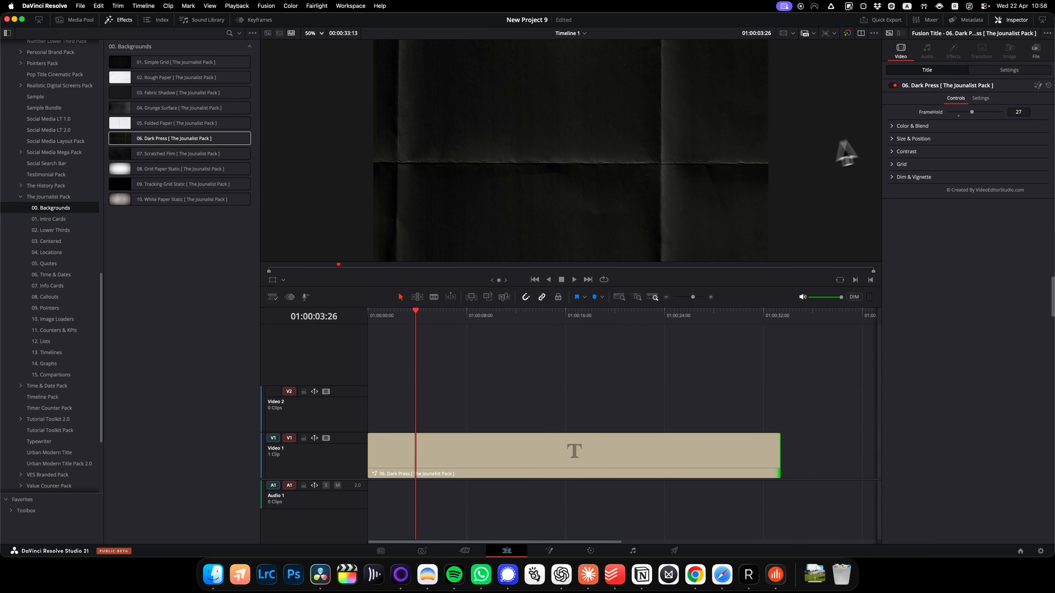
# Turn on the background's Color Mixer and tint it yellow with a gain of 0.559.
pyautogui.click(893, 126)
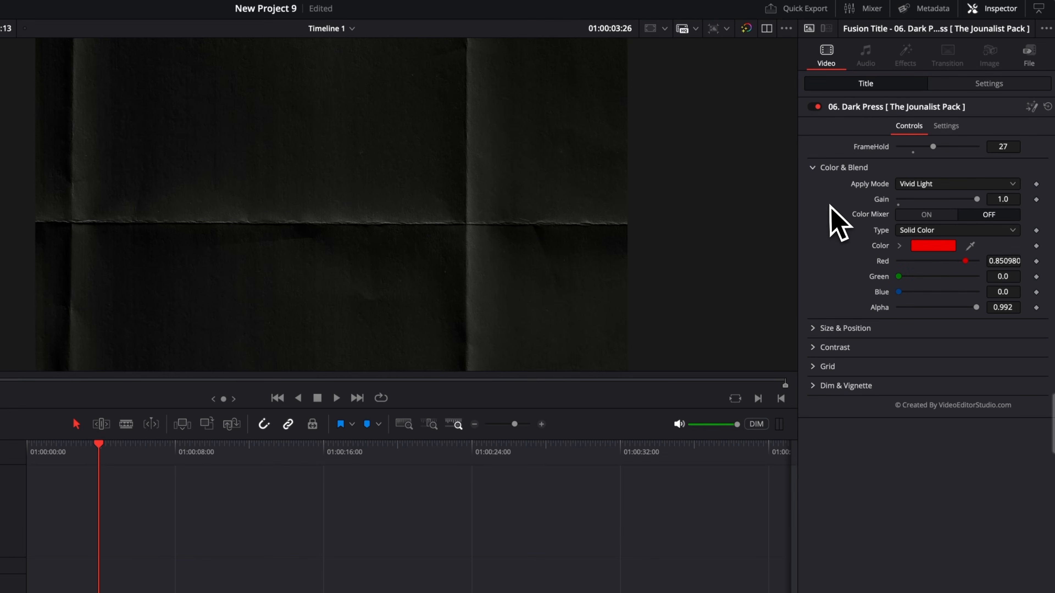
pyautogui.click(940, 214)
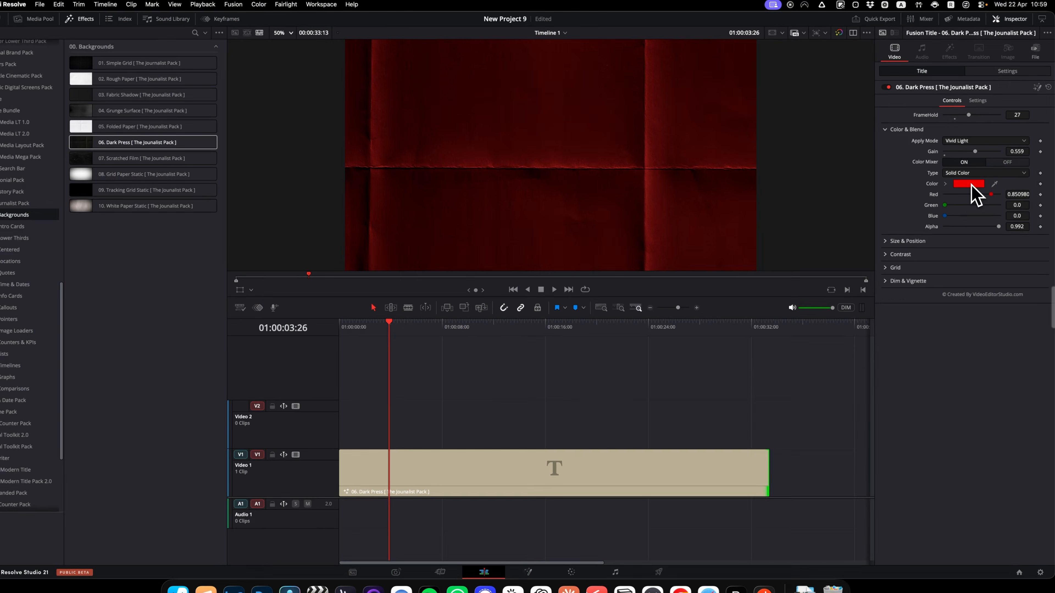
pyautogui.click(938, 247)
pyautogui.click(838, 389)
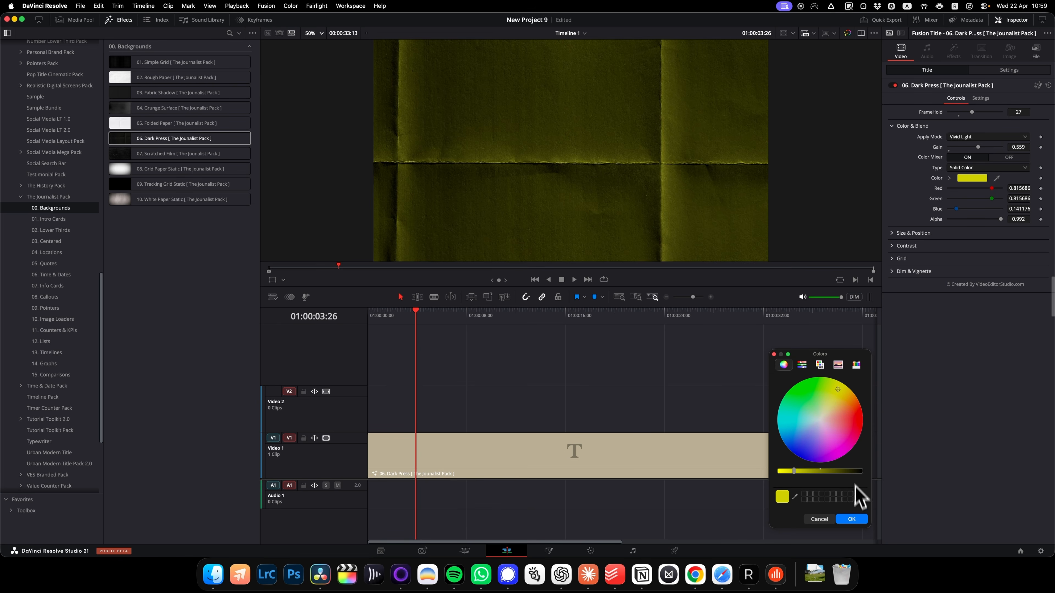
pyautogui.click(852, 519)
# Try the Color Burn apply mode, reset it to Normal and turn the Color Mixer off.
pyautogui.click(985, 137)
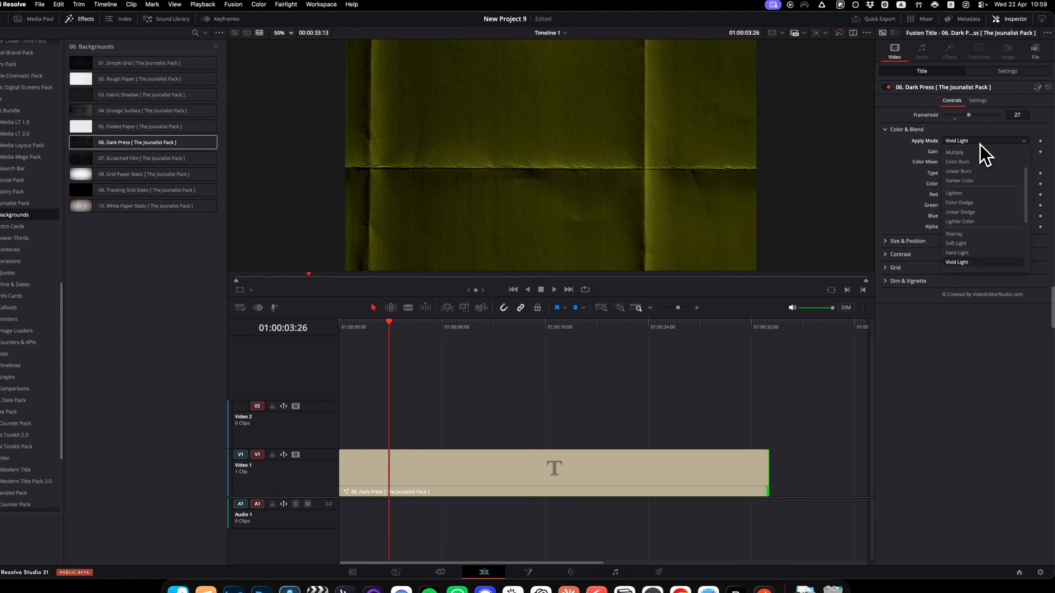
pyautogui.click(980, 165)
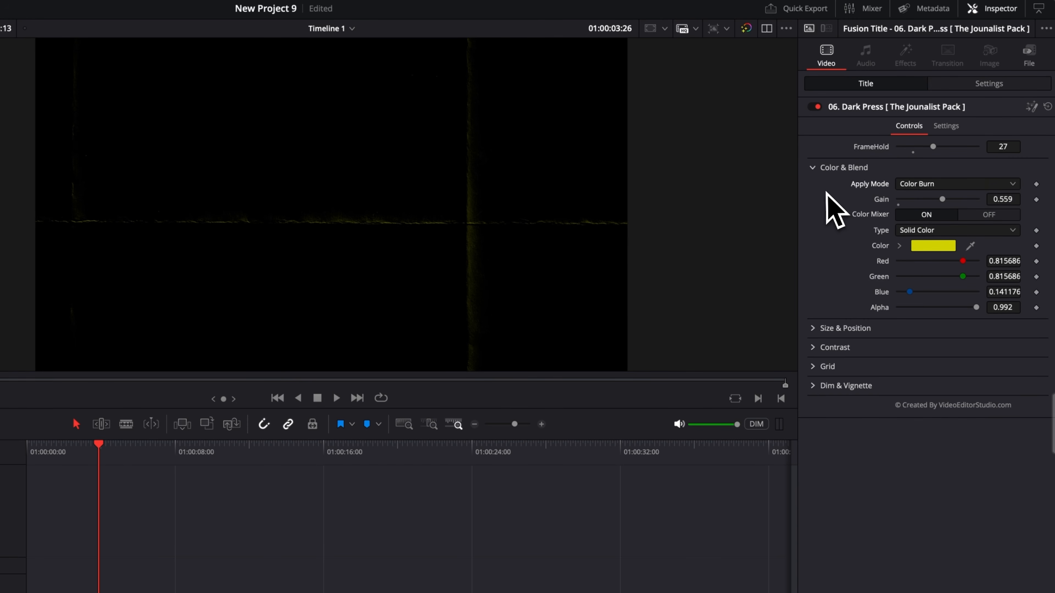
pyautogui.doubleClick(861, 186)
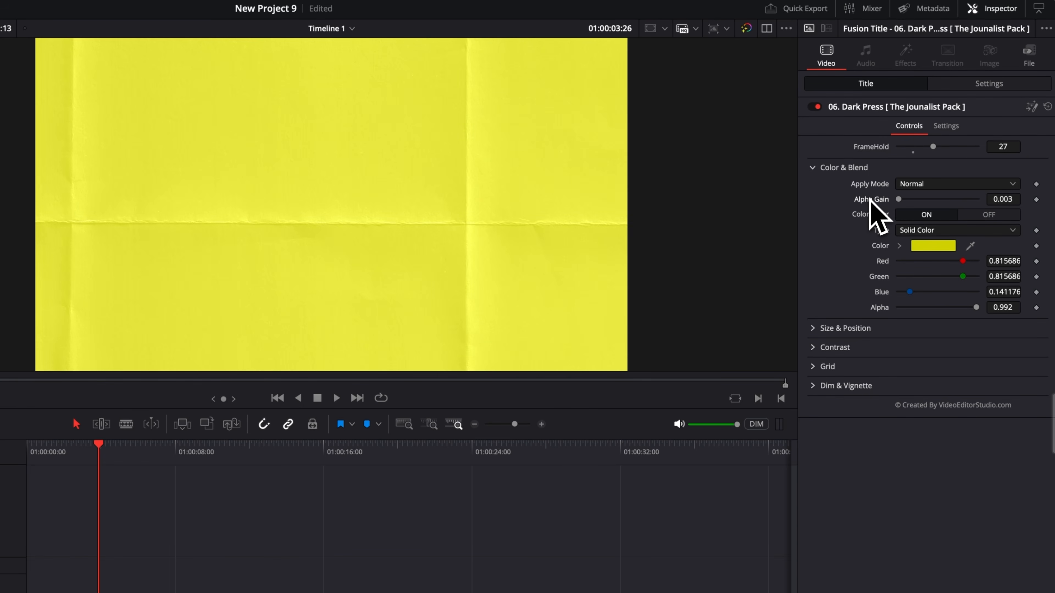
pyautogui.click(984, 216)
pyautogui.click(813, 167)
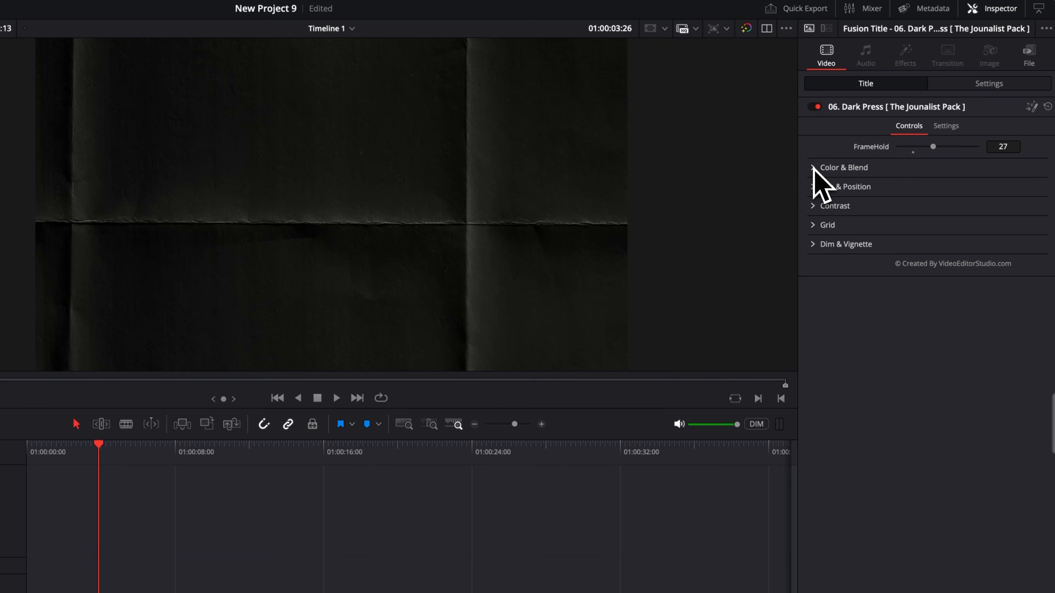
# Set the background's Frame 1 Placement to center X 0.479, size 1.25 and angle 4.6, and play it from the start.
pyautogui.click(813, 187)
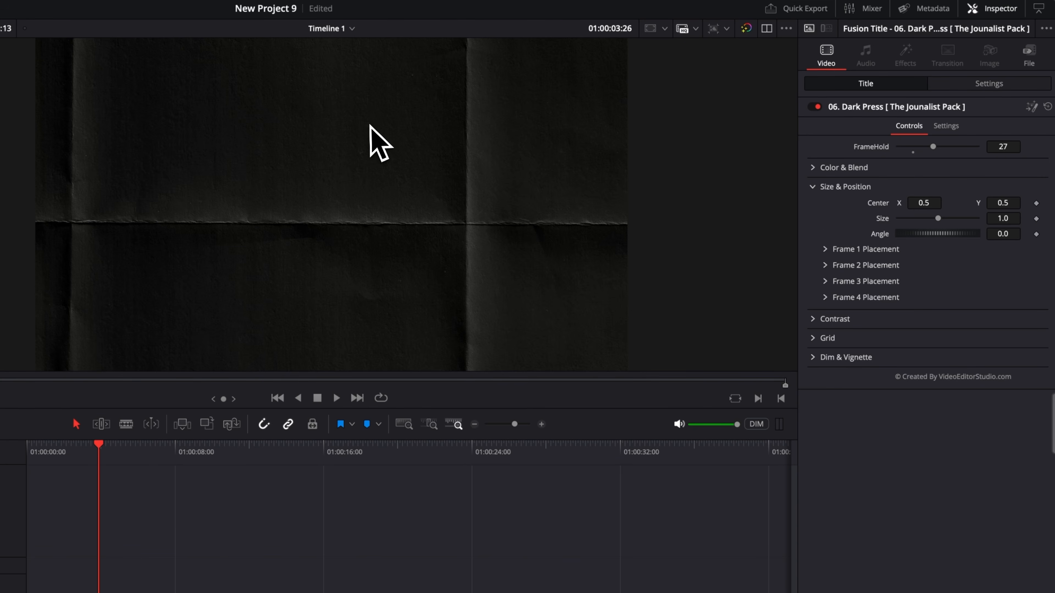
pyautogui.moveTo(77, 454); pyautogui.dragTo(26, 453)
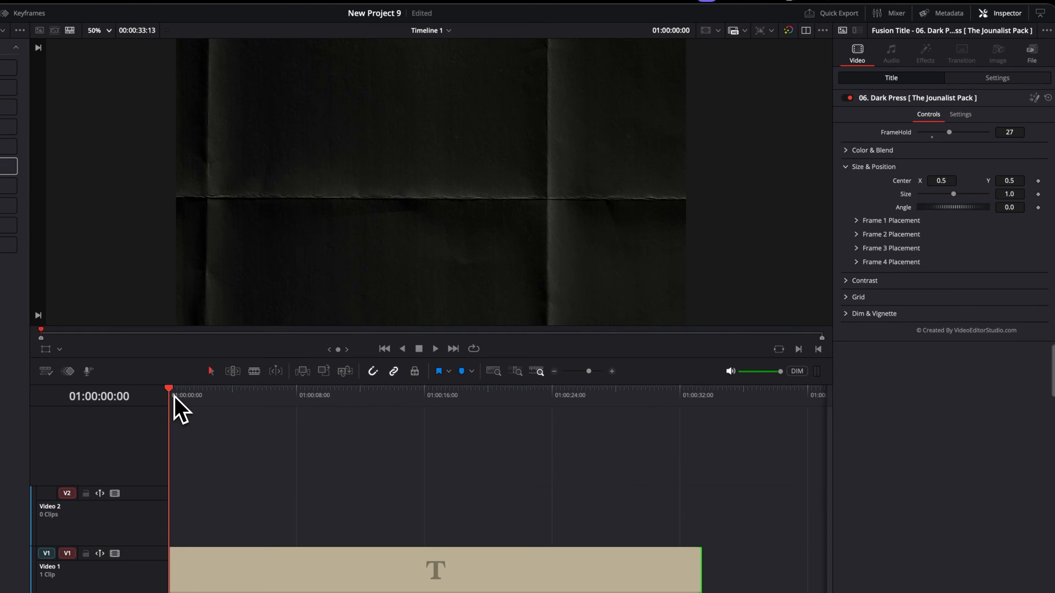
pyautogui.moveTo(41, 454); pyautogui.dragTo(91, 454)
pyautogui.moveTo(412, 318); pyautogui.dragTo(364, 320)
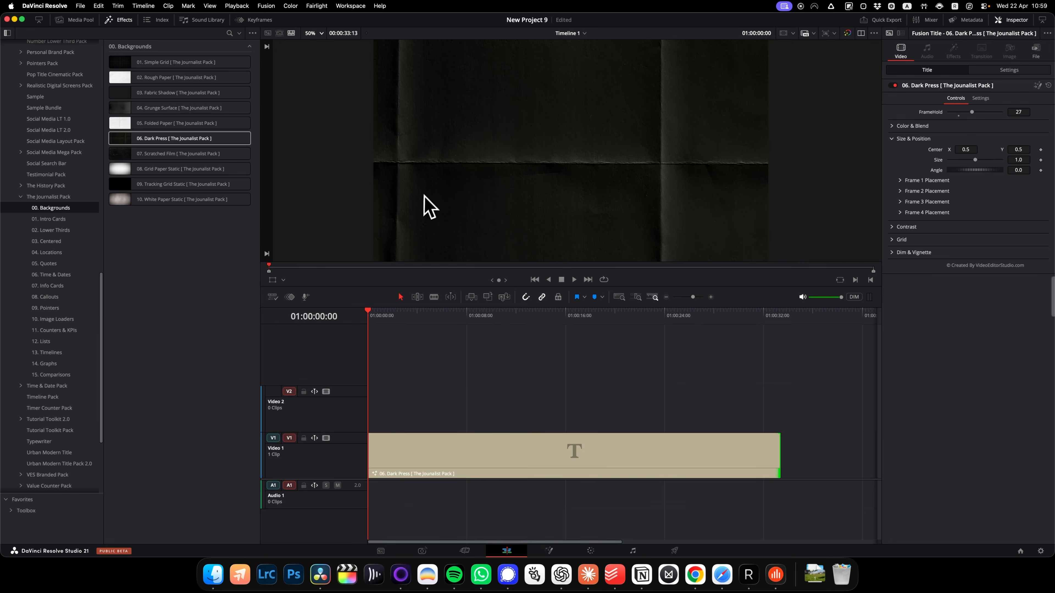
pyautogui.click(926, 180)
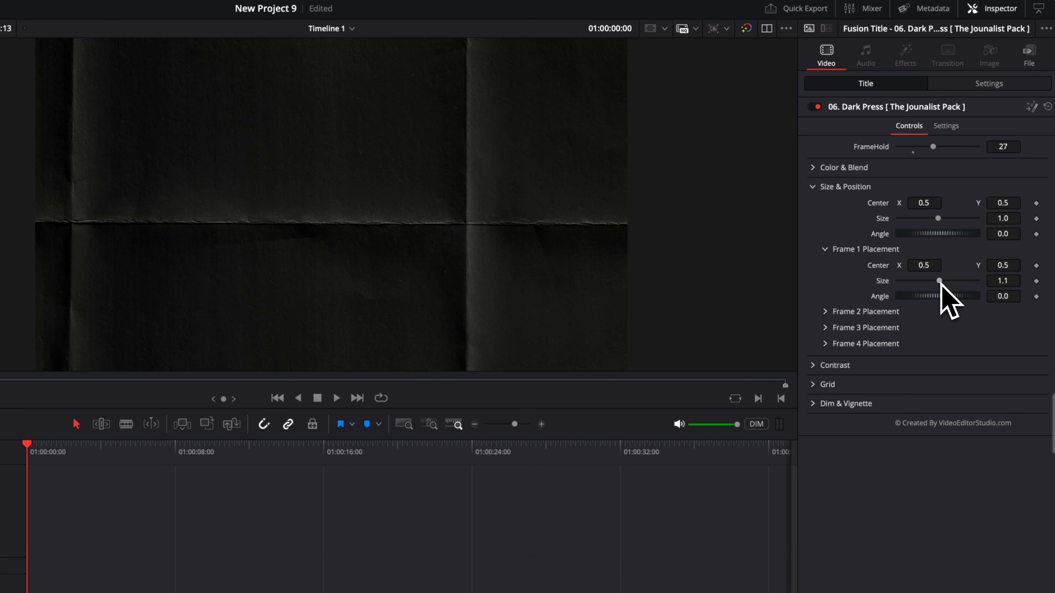
pyautogui.moveTo(941, 285); pyautogui.dragTo(921, 267)
pyautogui.moveTo(1001, 295); pyautogui.dragTo(1012, 296)
pyautogui.moveTo(72, 458); pyautogui.dragTo(16, 457)
pyautogui.press('space')
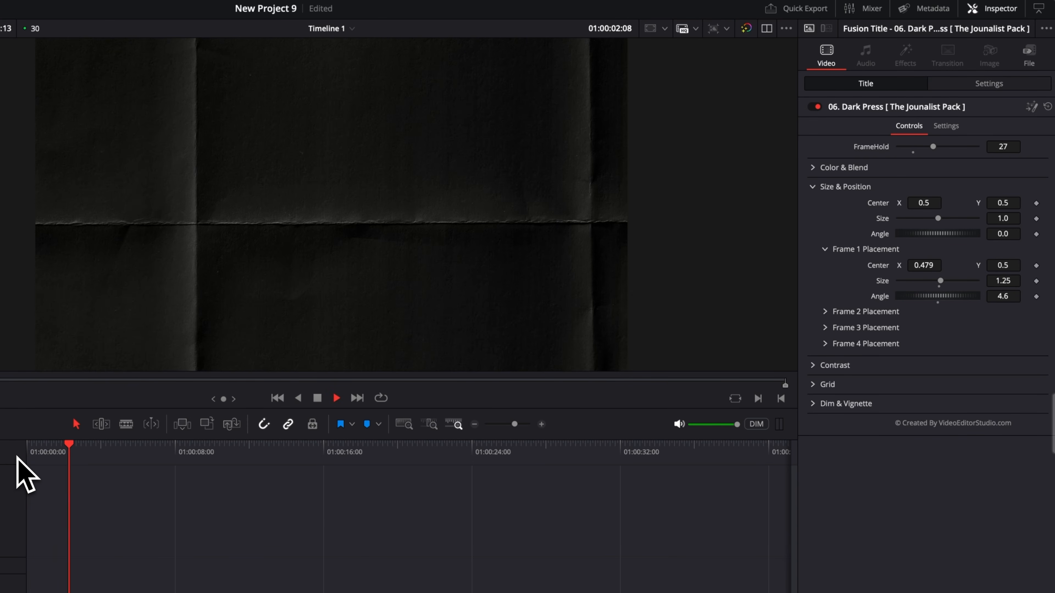
pyautogui.press('space')
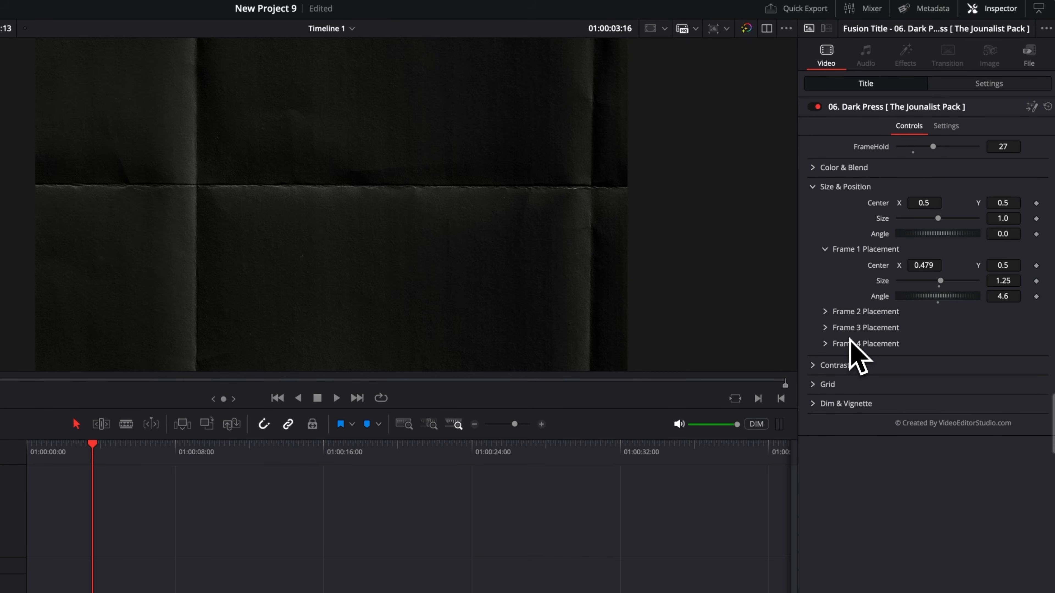
# Lower the background's gamma to 0.88 in its contrast settings.
pyautogui.click(813, 186)
pyautogui.click(815, 206)
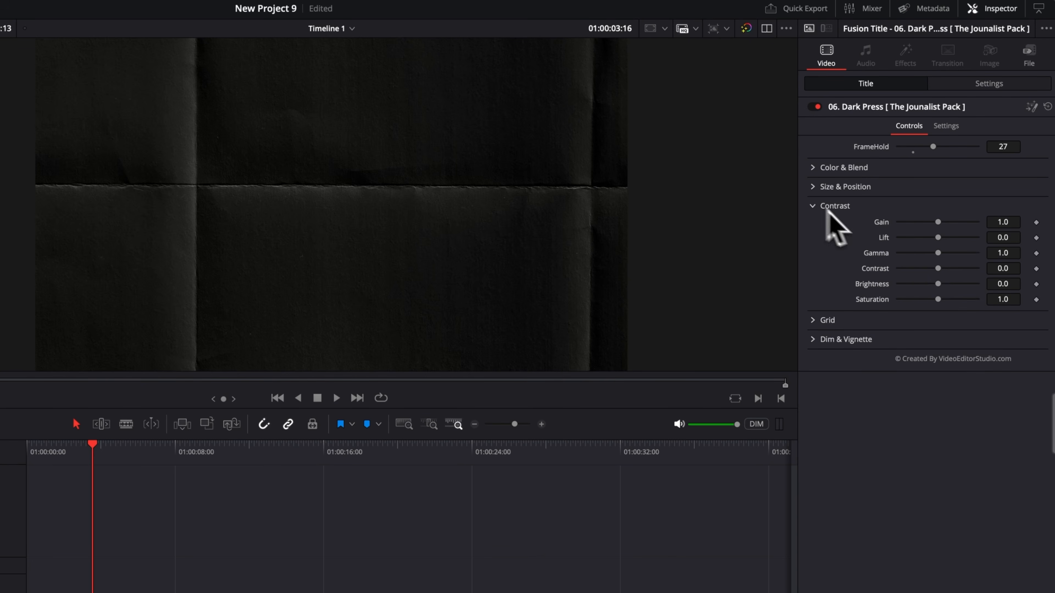
pyautogui.moveTo(940, 255)
pyautogui.mouseDown()
pyautogui.moveTo(951, 259)
pyautogui.moveTo(935, 254)
pyautogui.mouseUp()
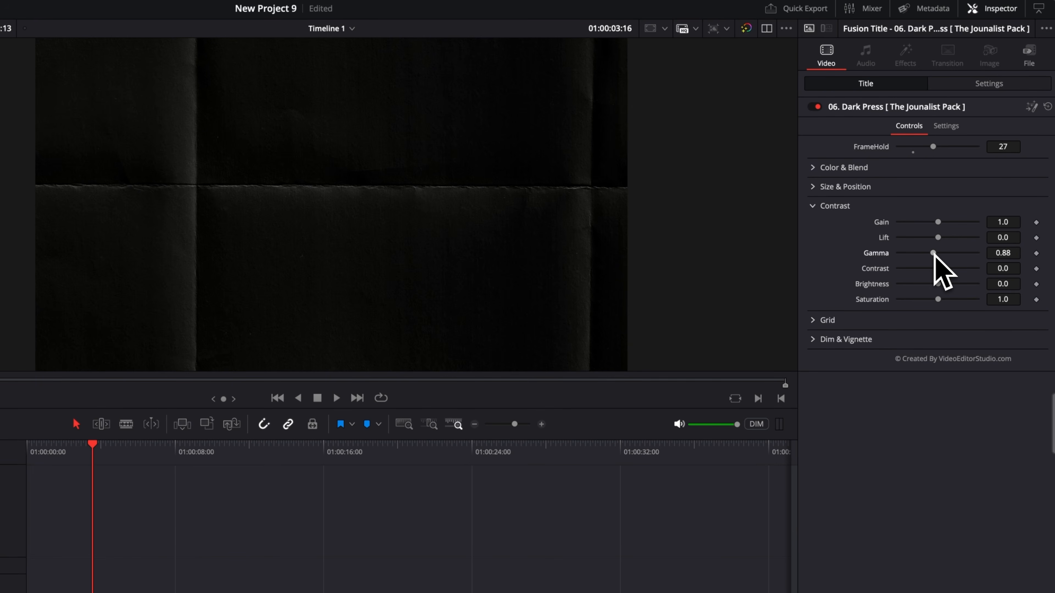
pyautogui.click(815, 207)
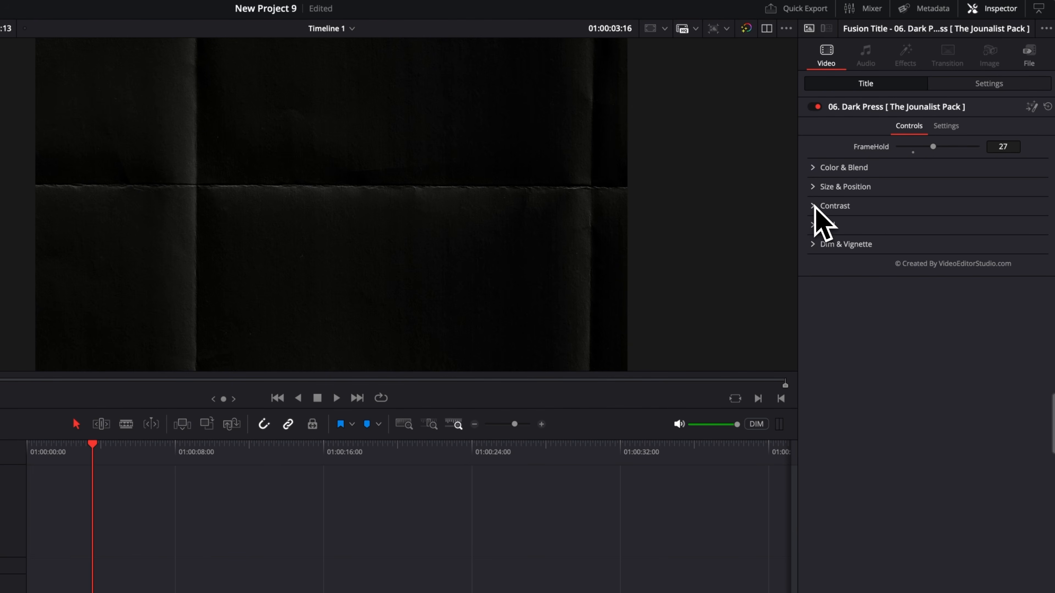
# Try darkening the background with Global Dim in its Dim & Vignette settings, then return Global Dim to 0.0.
pyautogui.click(814, 244)
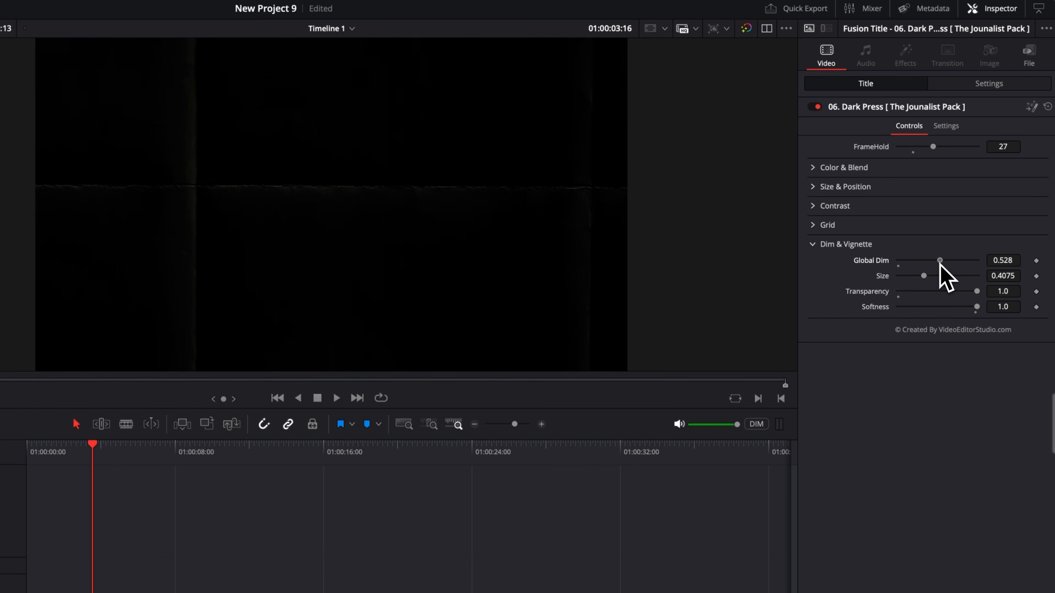
pyautogui.moveTo(954, 266); pyautogui.dragTo(854, 261)
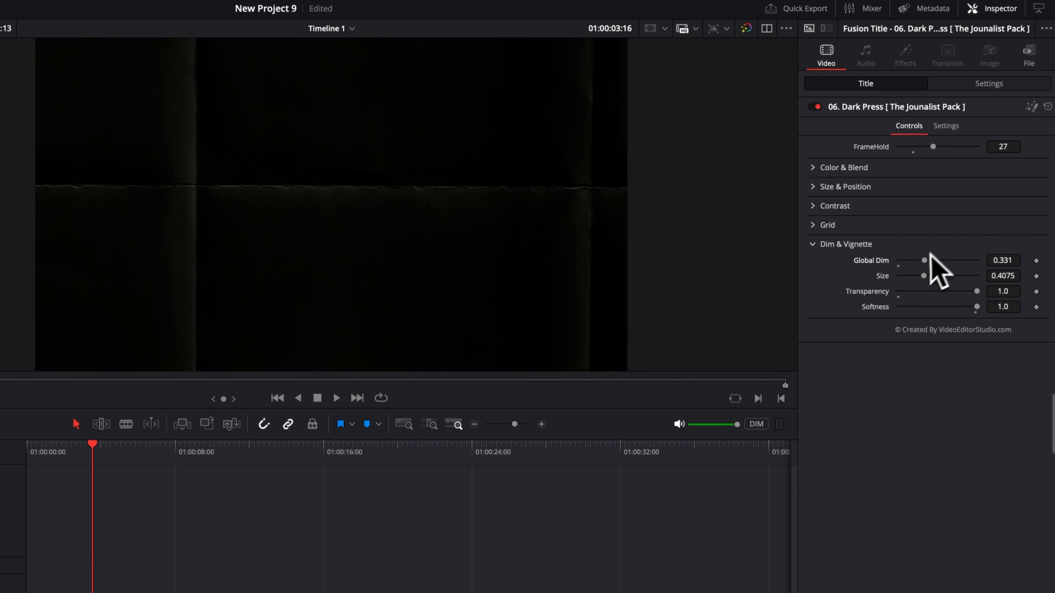
pyautogui.moveTo(924, 261); pyautogui.dragTo(890, 263)
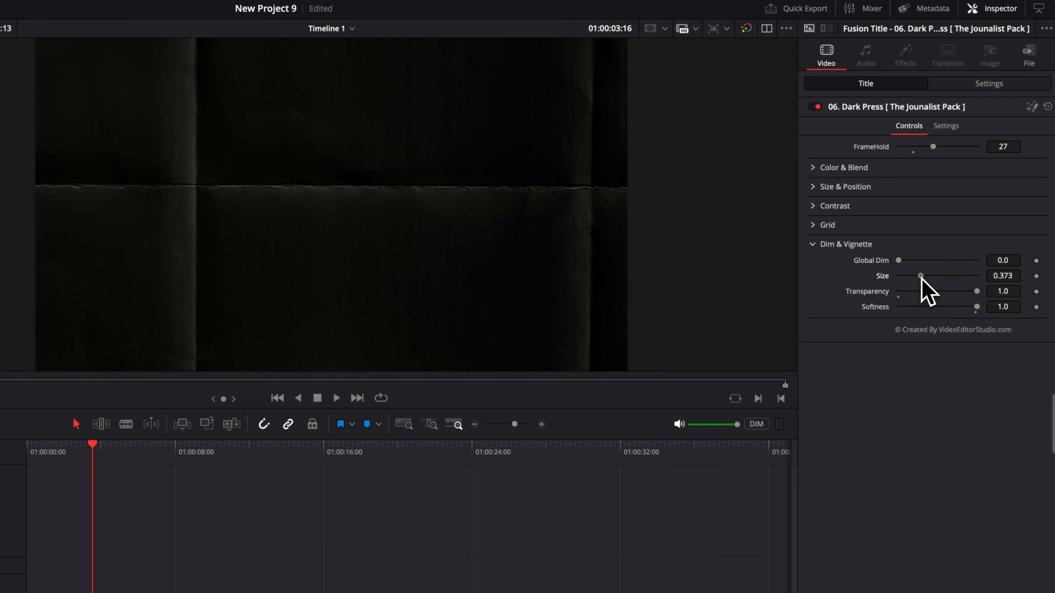
# Set the background vignette's size to 0.3386 and transparency to 0.299, keeping softness at 1.0.
pyautogui.moveTo(921, 277)
pyautogui.mouseDown()
pyautogui.moveTo(898, 279)
pyautogui.moveTo(952, 278)
pyautogui.moveTo(919, 282)
pyautogui.mouseUp()
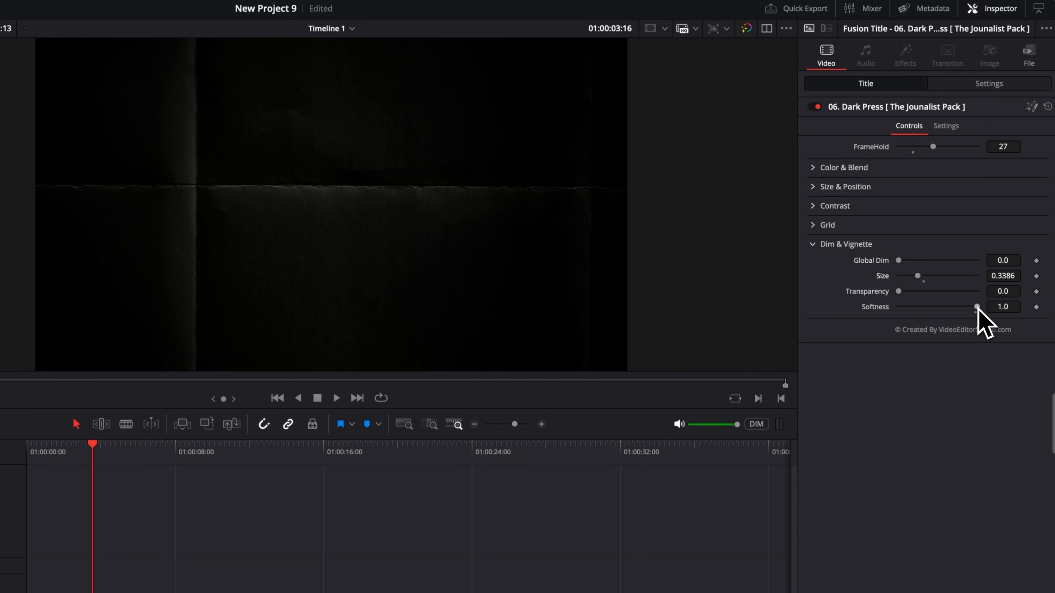
pyautogui.moveTo(976, 306)
pyautogui.mouseDown()
pyautogui.moveTo(925, 308)
pyautogui.moveTo(982, 318)
pyautogui.mouseUp()
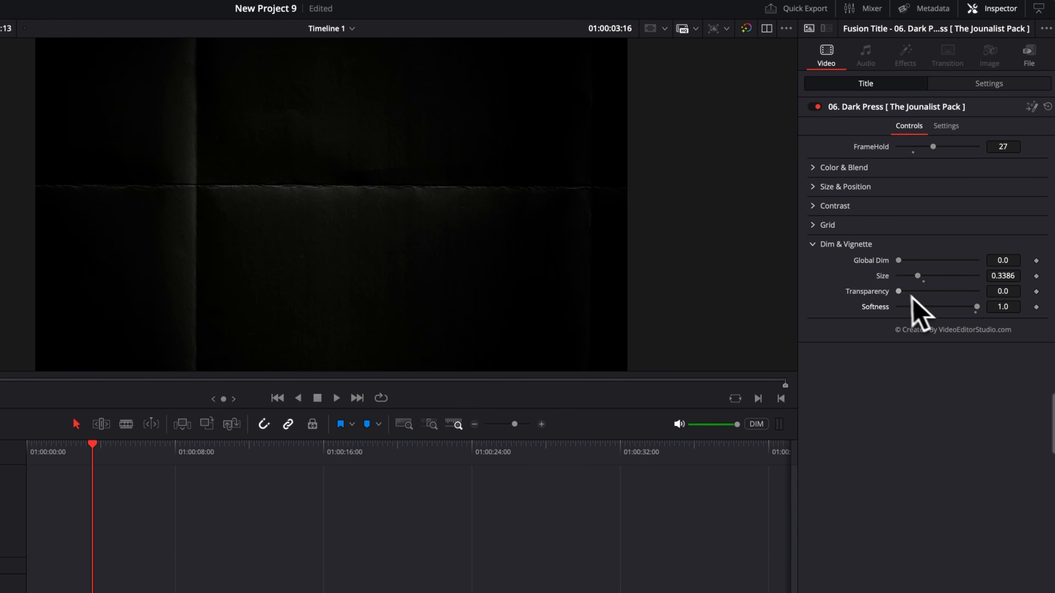
pyautogui.moveTo(898, 291); pyautogui.dragTo(963, 300)
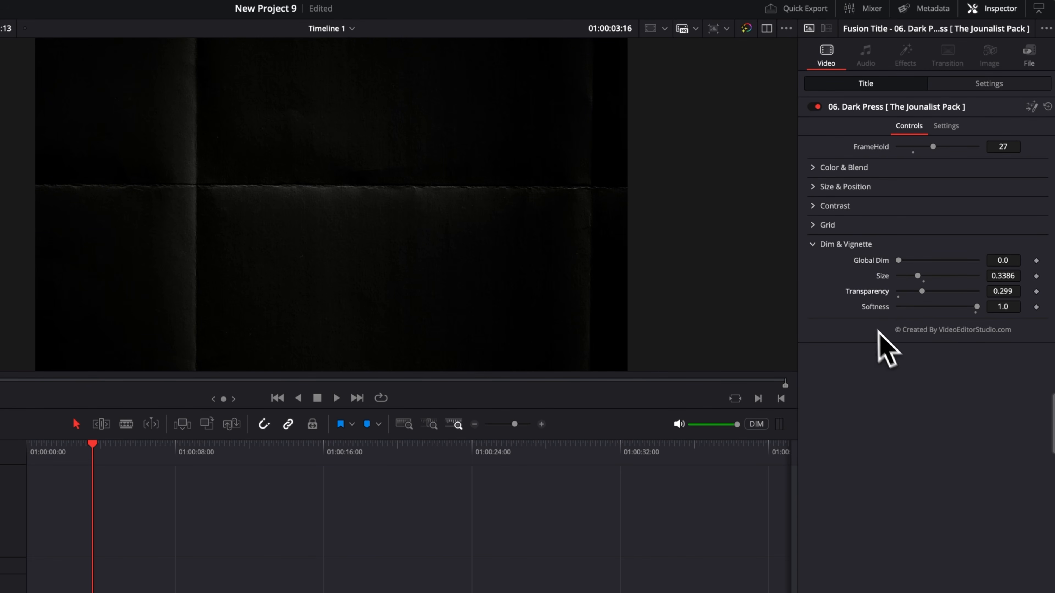
pyautogui.click(814, 245)
# Give the background a grid with opacity 0.575, size 0.42 and refraction 0.051.
pyautogui.click(813, 226)
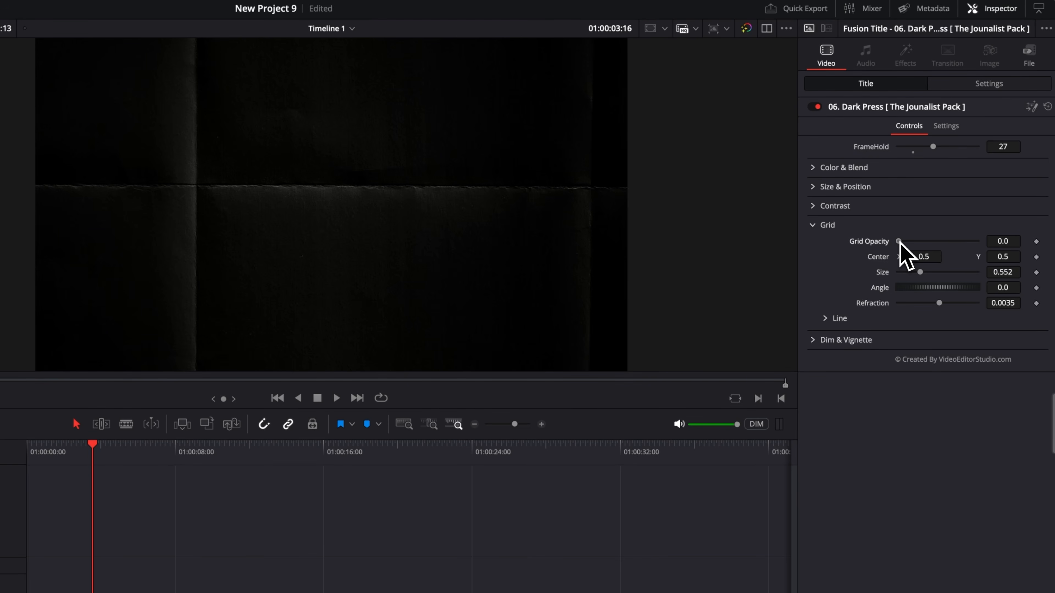
pyautogui.moveTo(899, 242); pyautogui.dragTo(936, 243)
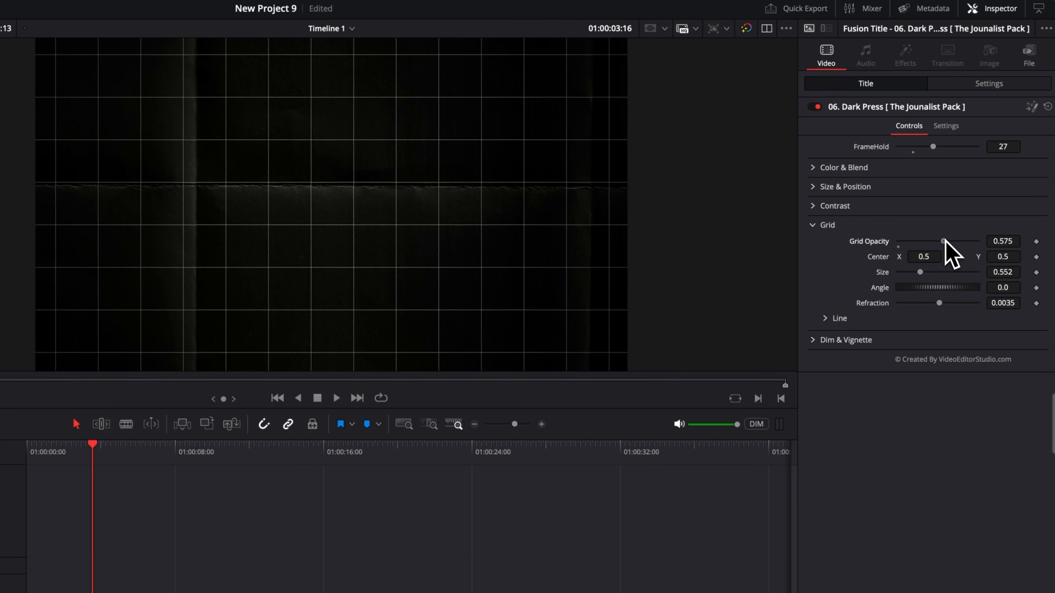
pyautogui.moveTo(920, 272)
pyautogui.mouseDown()
pyautogui.moveTo(909, 276)
pyautogui.moveTo(921, 275)
pyautogui.moveTo(920, 291)
pyautogui.mouseUp()
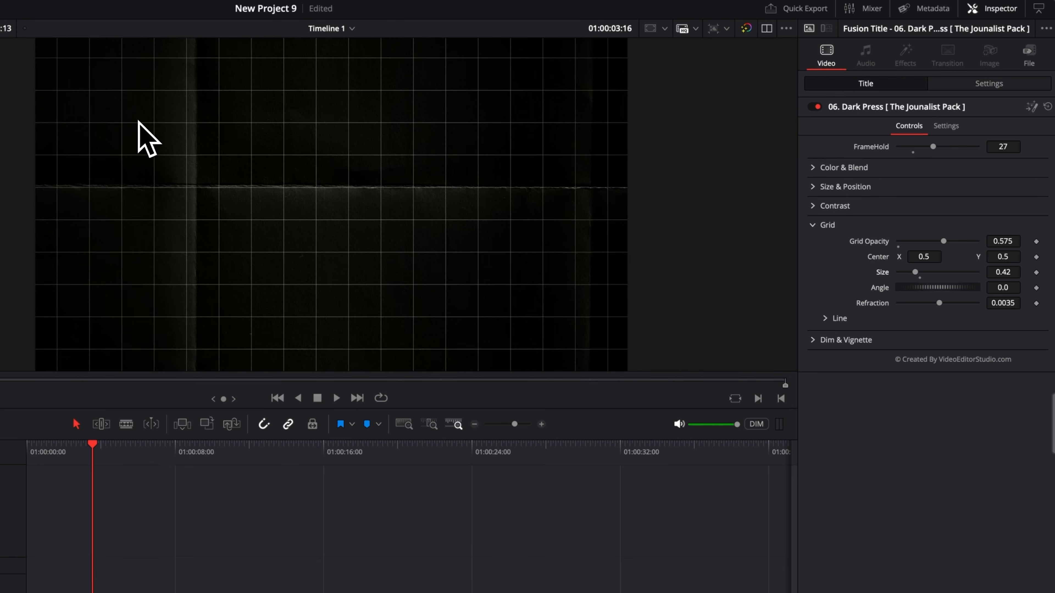
pyautogui.moveTo(938, 306)
pyautogui.mouseDown()
pyautogui.moveTo(919, 303)
pyautogui.moveTo(957, 307)
pyautogui.mouseUp()
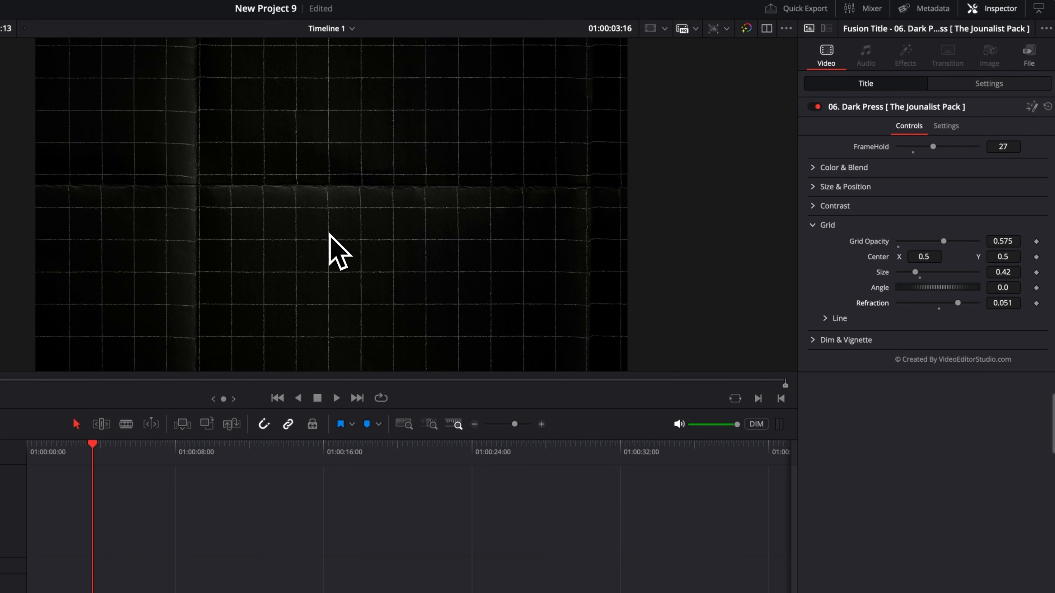
# Set the grid's line style to Detail and change the line color to red.
pyautogui.click(825, 320)
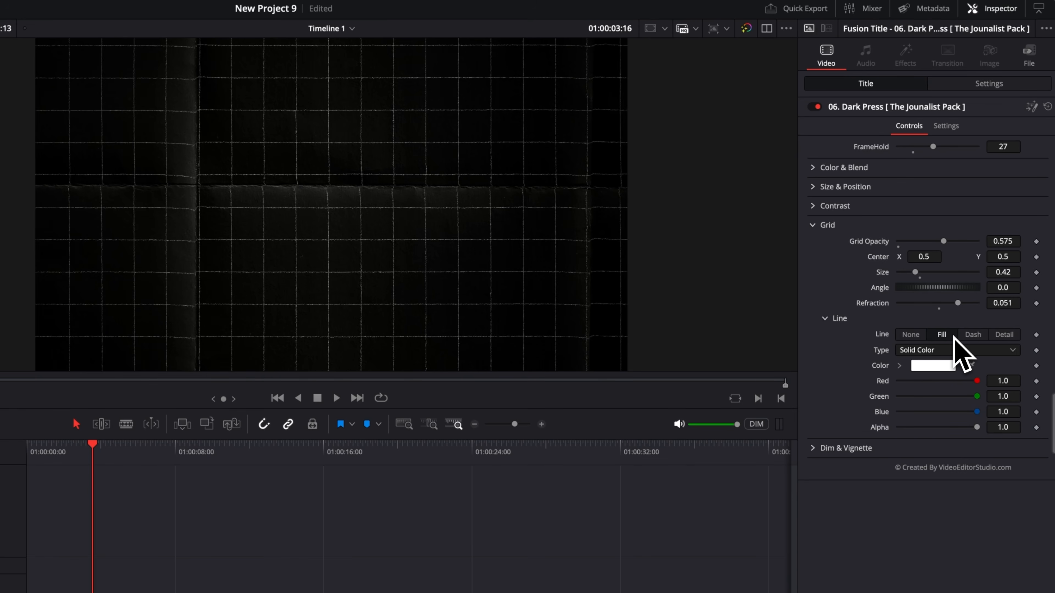
pyautogui.click(970, 336)
pyautogui.click(1007, 335)
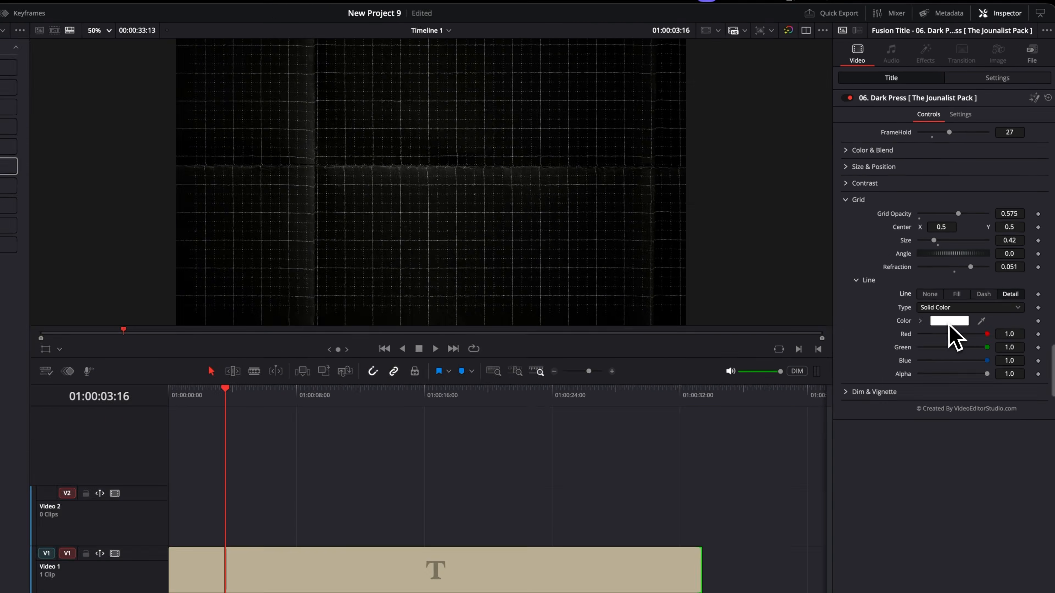
pyautogui.click(933, 366)
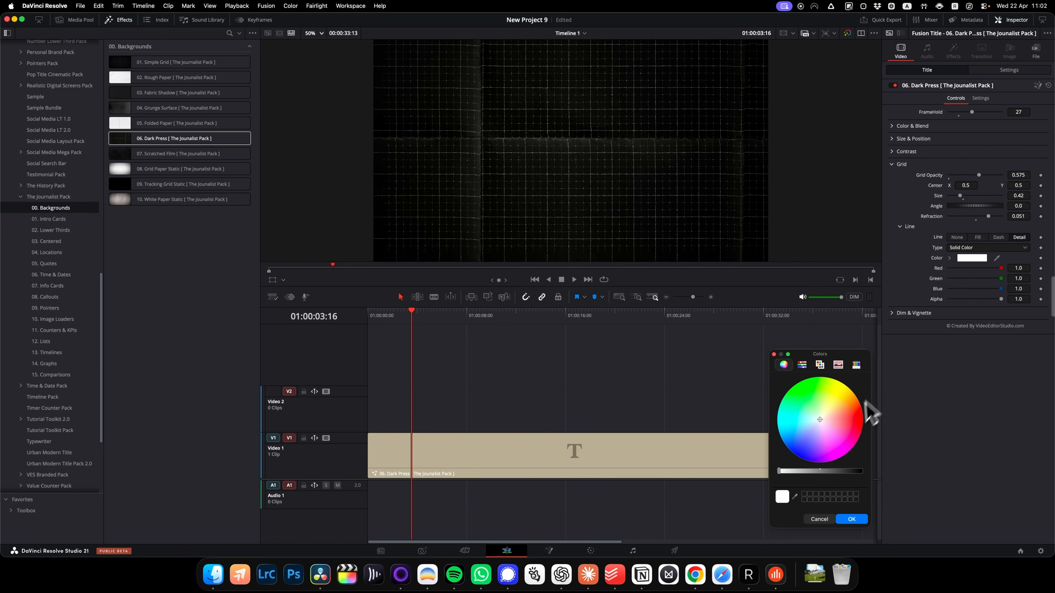
pyautogui.click(851, 417)
pyautogui.click(851, 519)
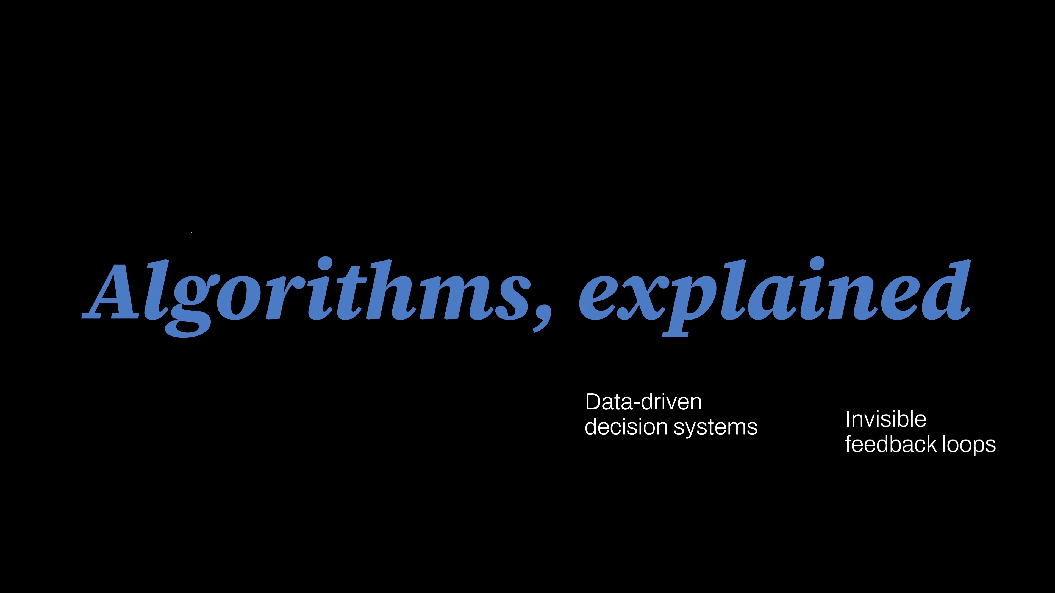
# Place 04. Intro Card from The Journalist Pack on Video 2 at the start of the timeline, above the background.
pyautogui.moveTo(208, 137)
pyautogui.mouseDown()
pyautogui.moveTo(251, 163)
pyautogui.moveTo(588, 532)
pyautogui.moveTo(582, 586)
pyautogui.moveTo(531, 572)
pyautogui.mouseUp()
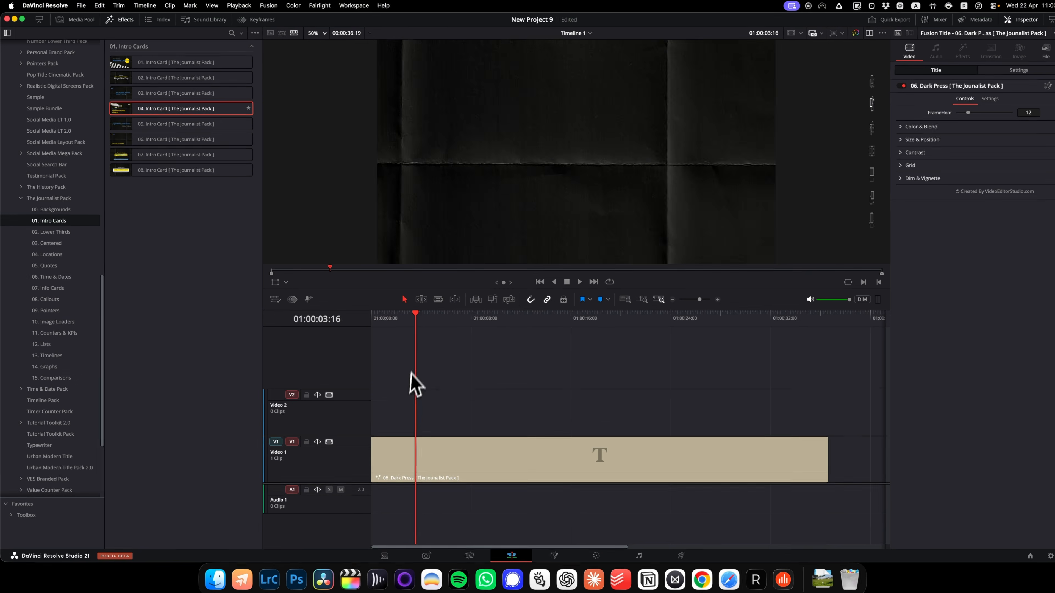
pyautogui.moveTo(371, 417); pyautogui.dragTo(372, 415)
pyautogui.click(400, 319)
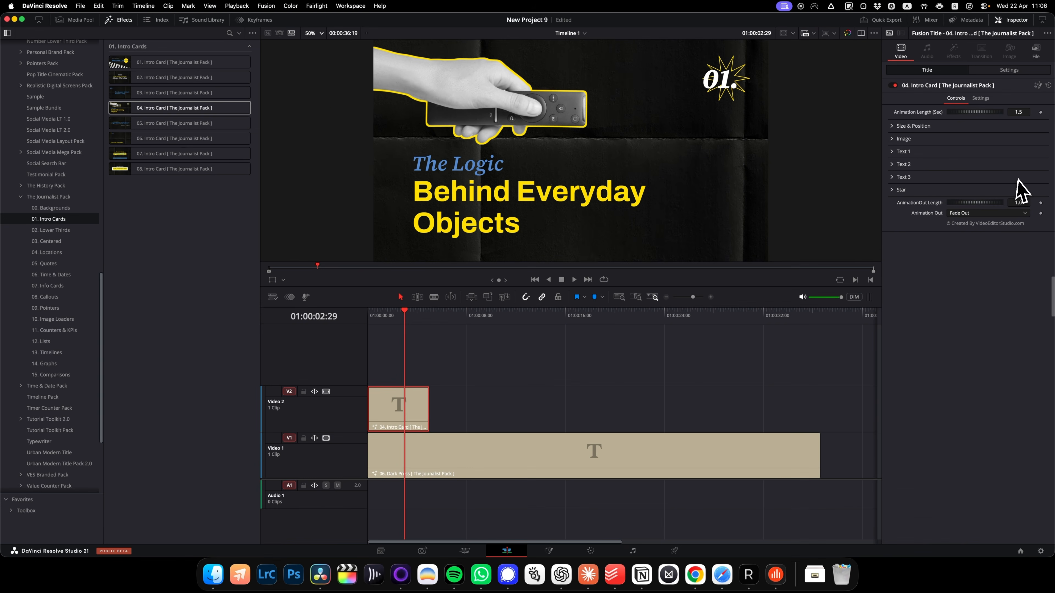
# Play the intro card from the start of the timeline twice to check how smoothly it runs uncached.
pyautogui.click(368, 316)
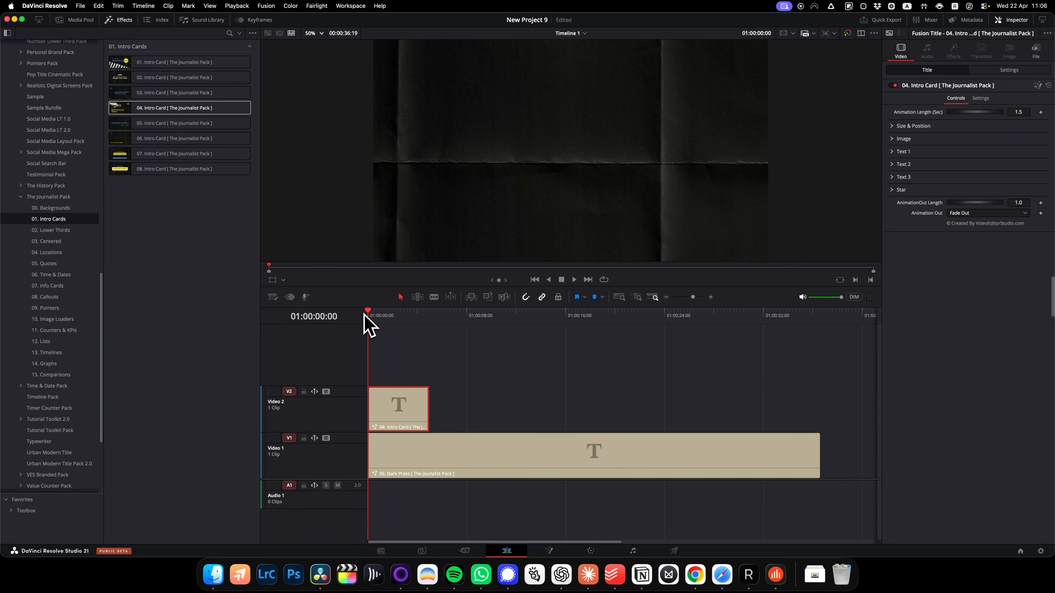
pyautogui.press('space')
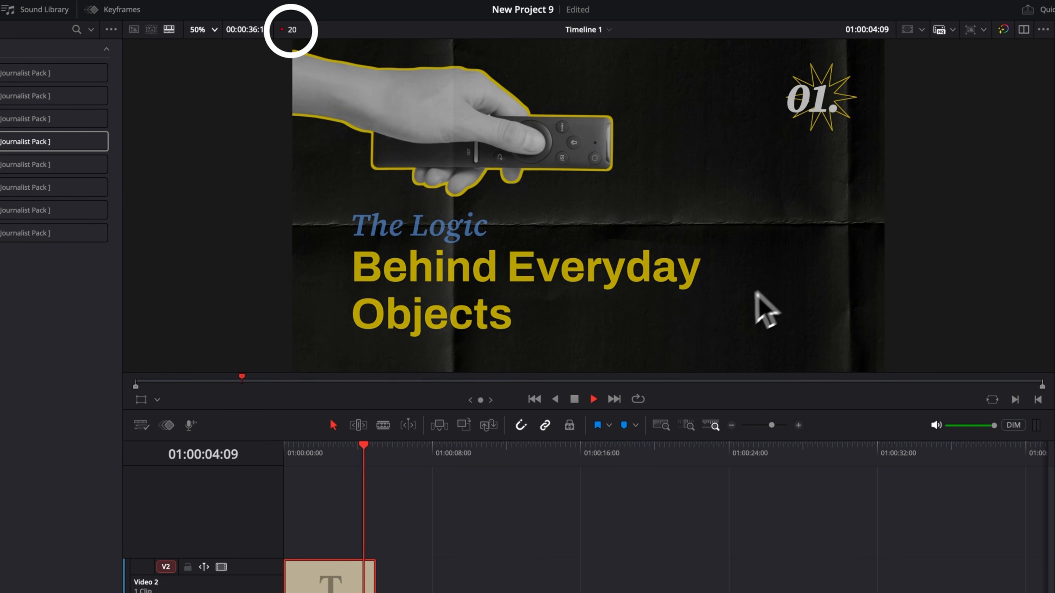
pyautogui.press('space')
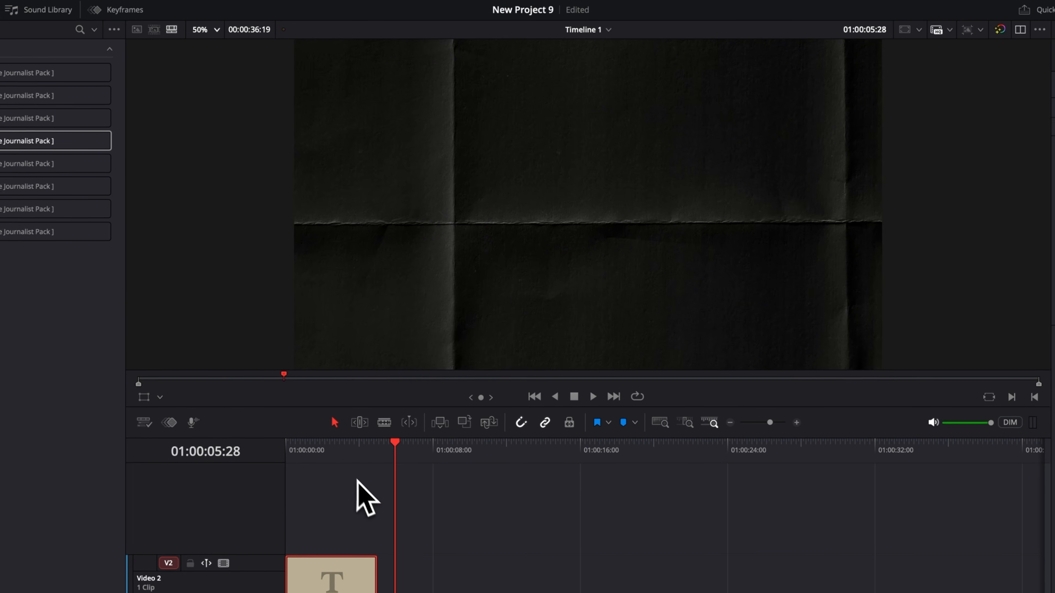
pyautogui.moveTo(312, 456); pyautogui.dragTo(292, 456)
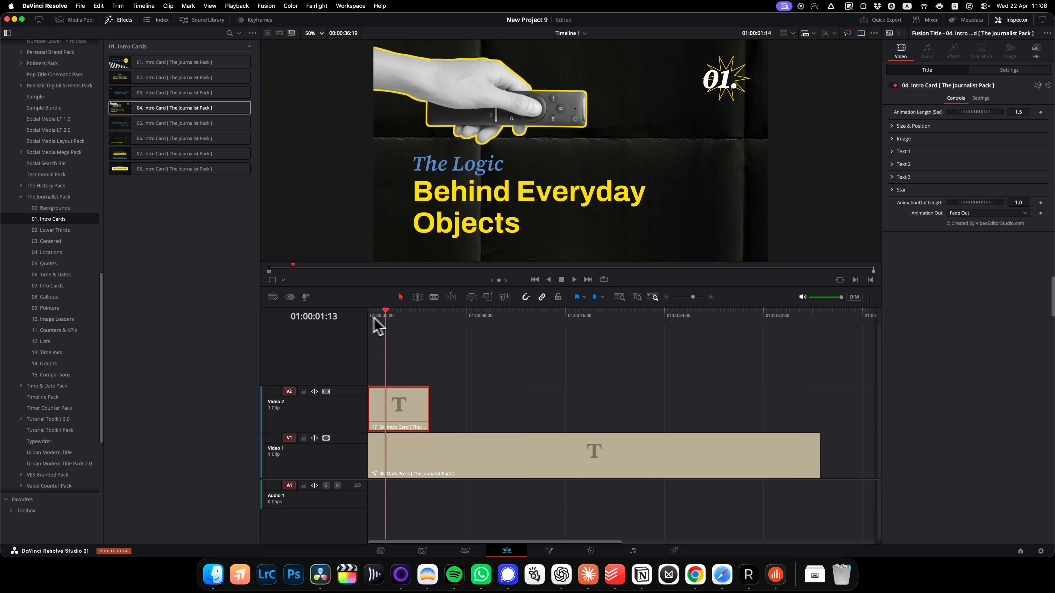
pyautogui.moveTo(373, 317); pyautogui.dragTo(363, 319)
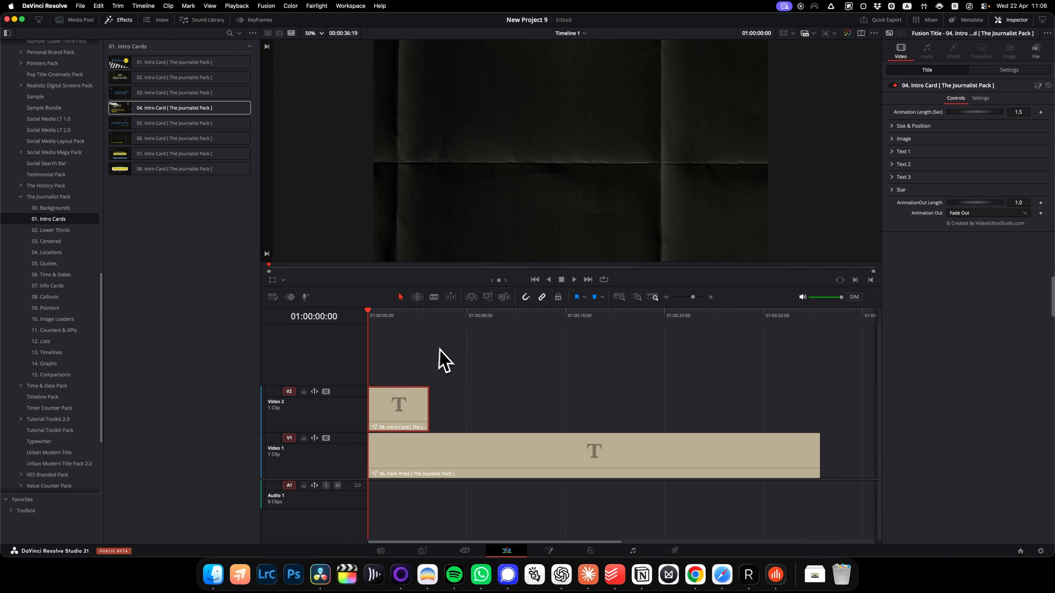
pyautogui.press('space')
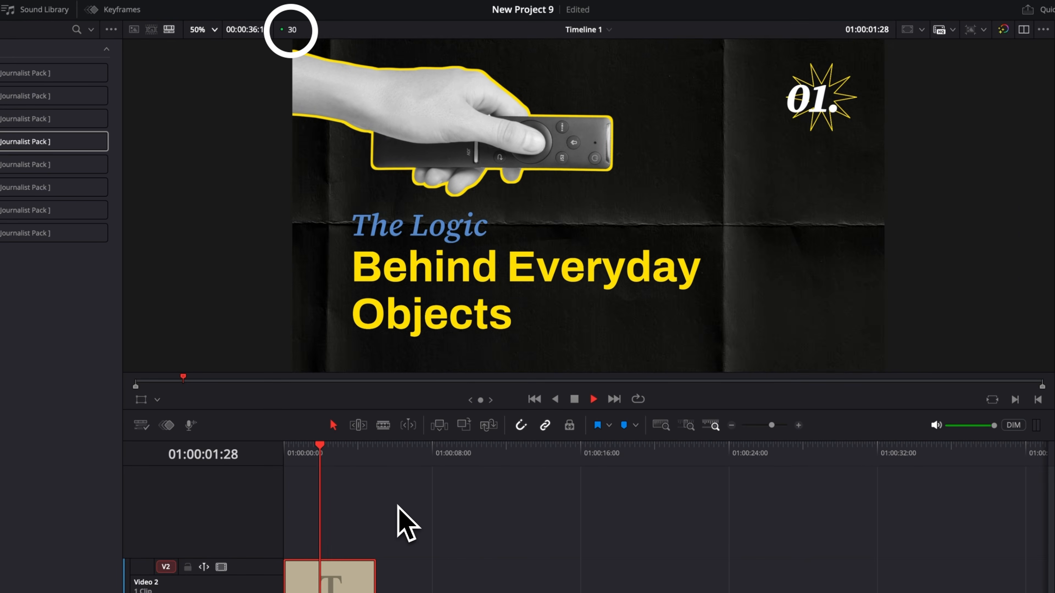
pyautogui.press('space')
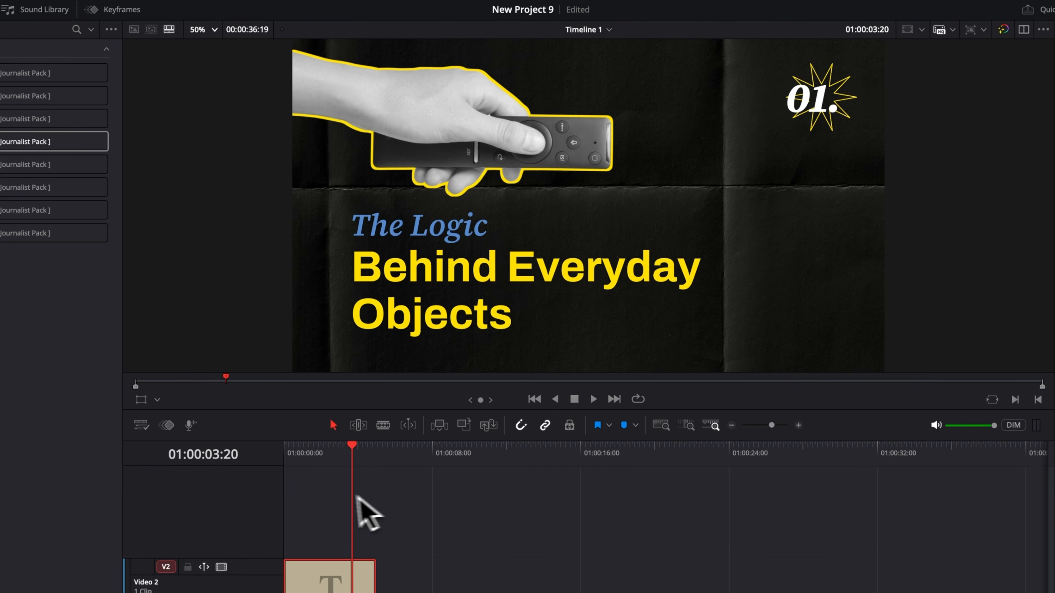
pyautogui.moveTo(328, 452); pyautogui.dragTo(313, 454)
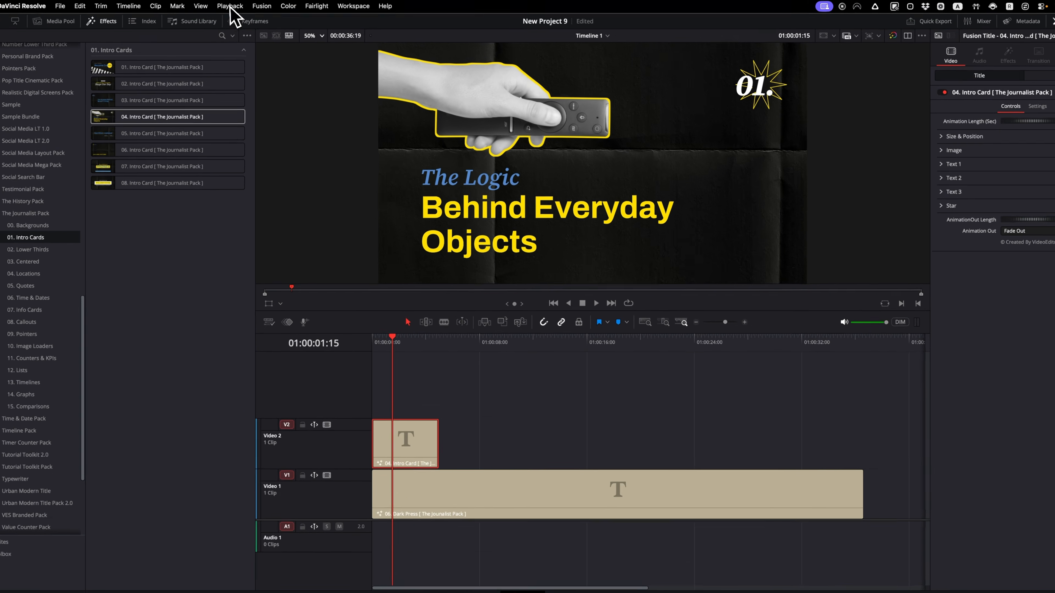
# Set the render cache mode to Smart.
pyautogui.click(237, 5)
pyautogui.moveTo(244, 73)
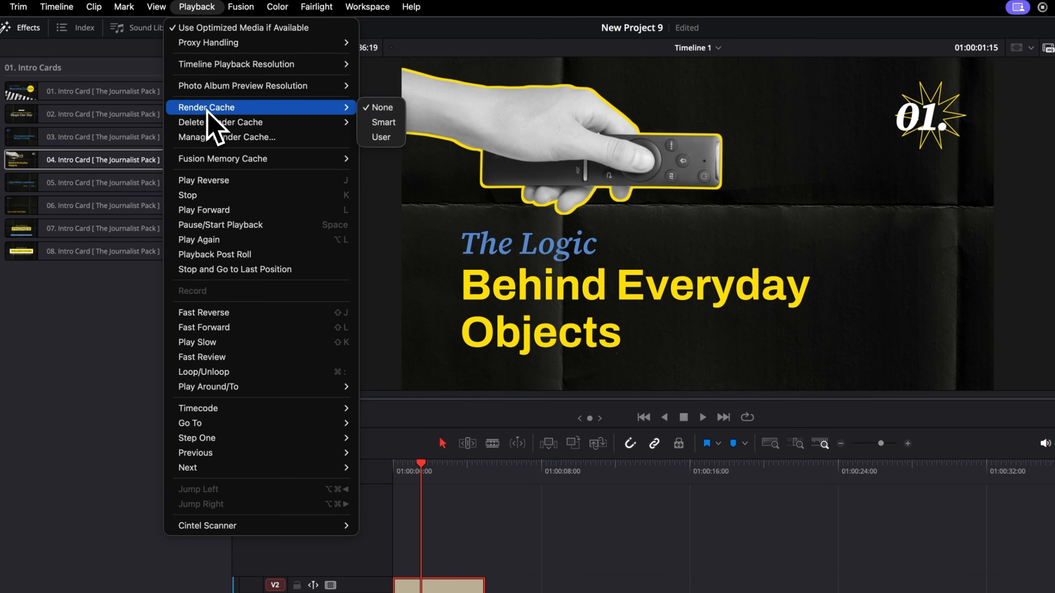
pyautogui.click(385, 122)
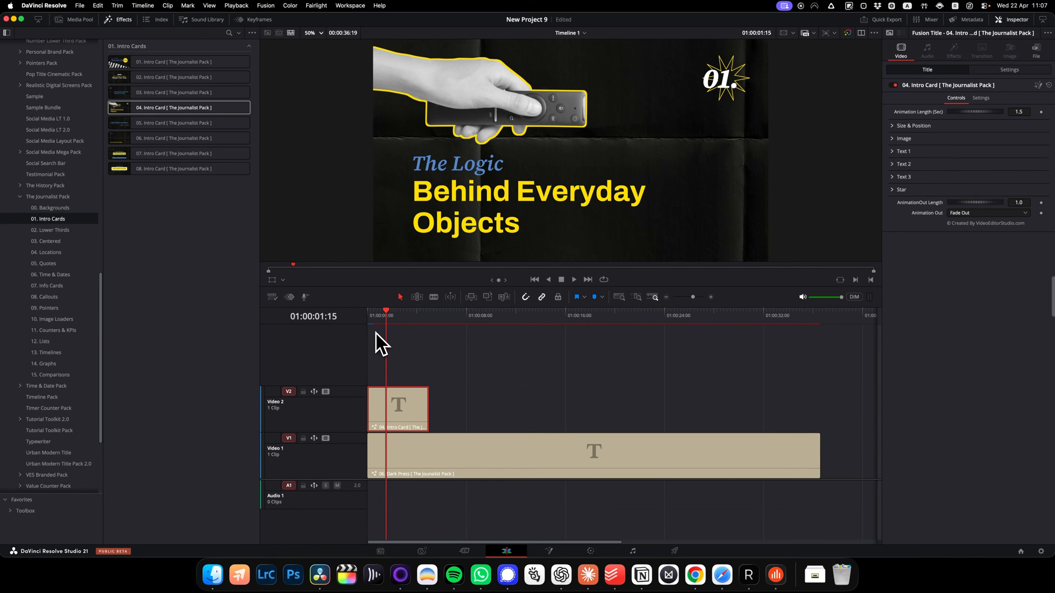
# Play the intro card from the start again to check its animation with the render cache on.
pyautogui.press('Home')
pyautogui.press('space')
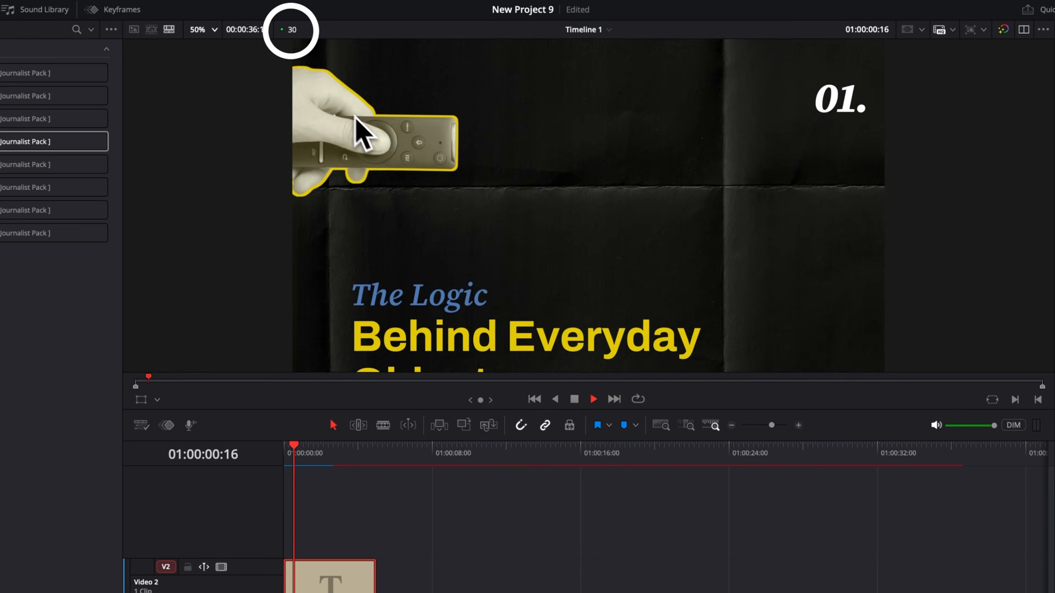
pyautogui.press('space')
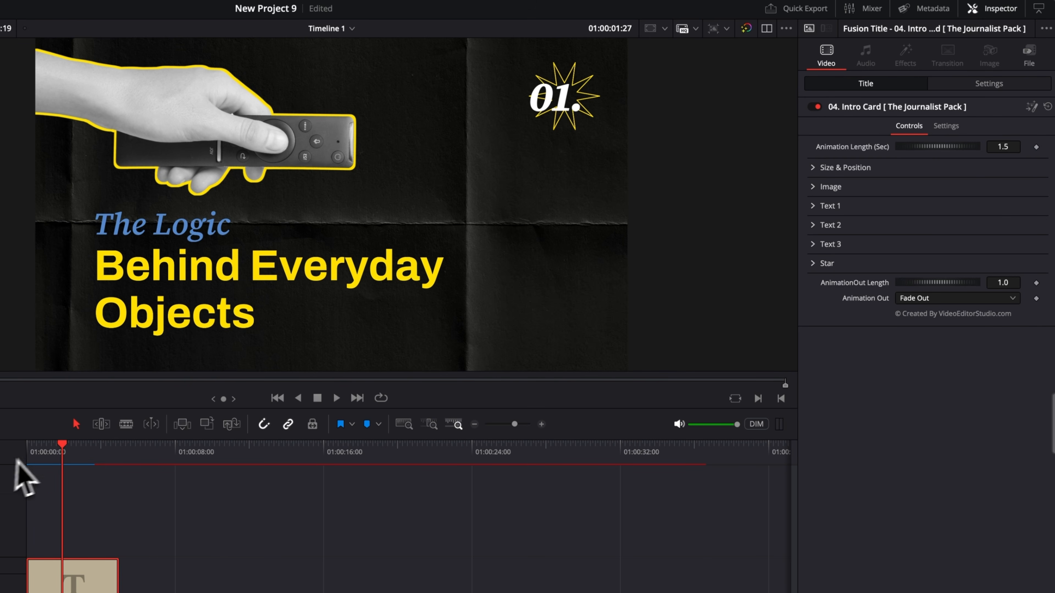
pyautogui.moveTo(16, 460)
pyautogui.mouseDown()
pyautogui.moveTo(42, 460)
pyautogui.moveTo(30, 465)
pyautogui.mouseUp()
pyautogui.press('space')
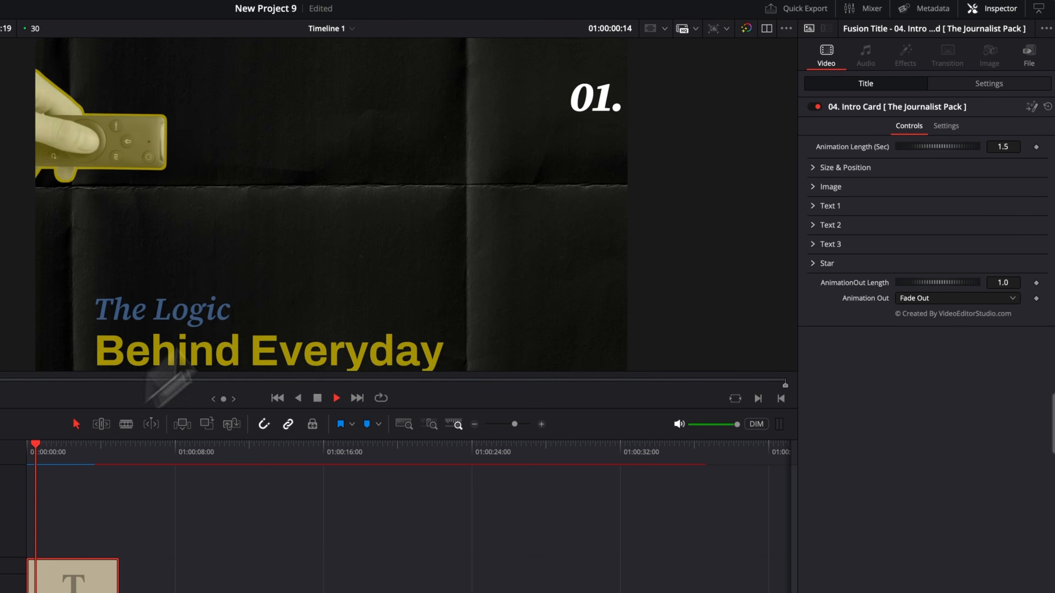
pyautogui.press('space')
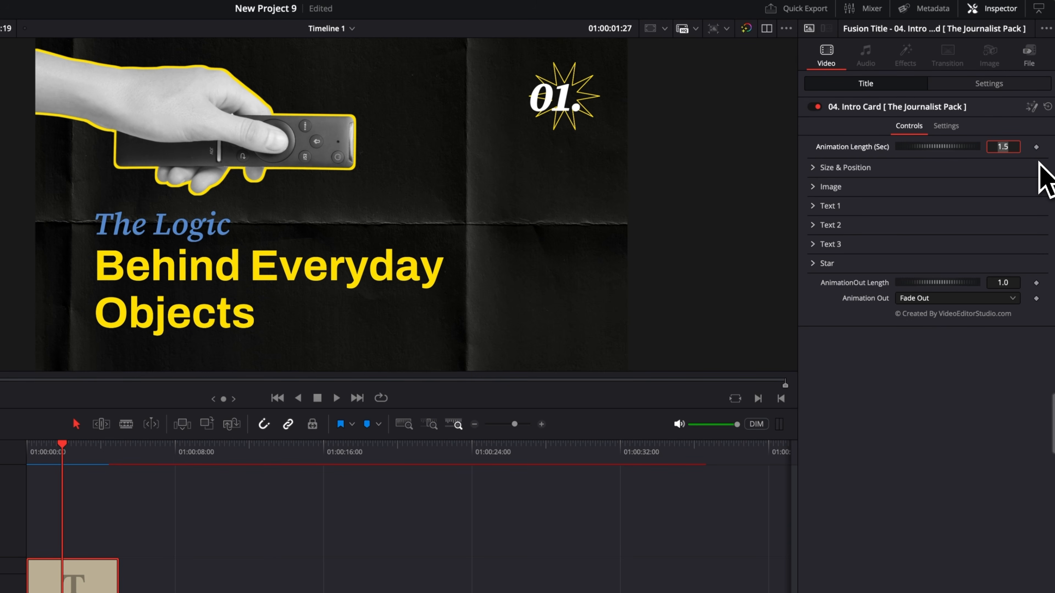
# Try scaling the whole intro card to size 0.95 and shifting its center X to 0.484.
pyautogui.click(816, 170)
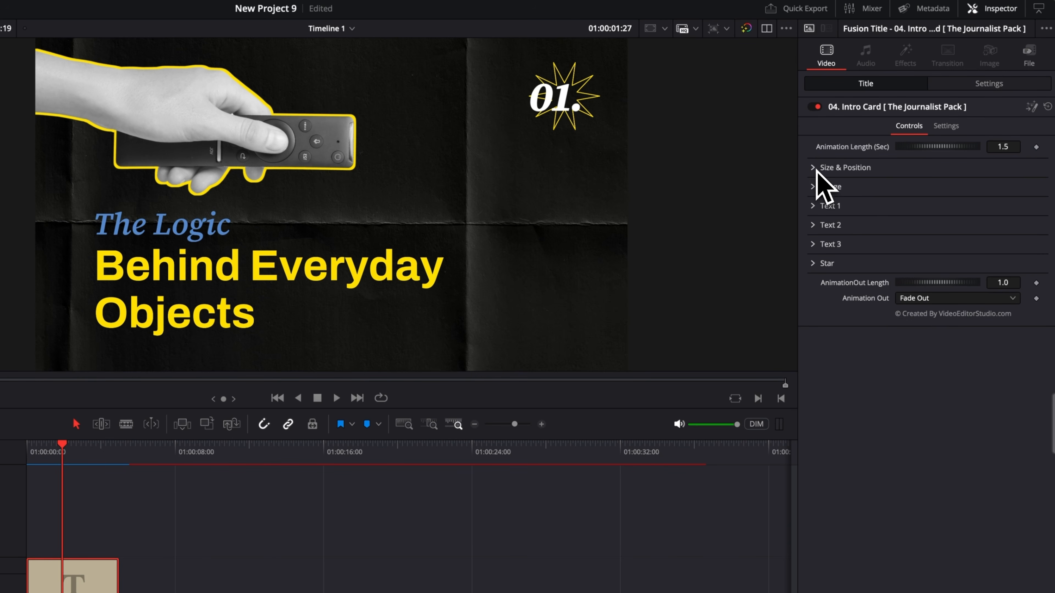
pyautogui.click(814, 168)
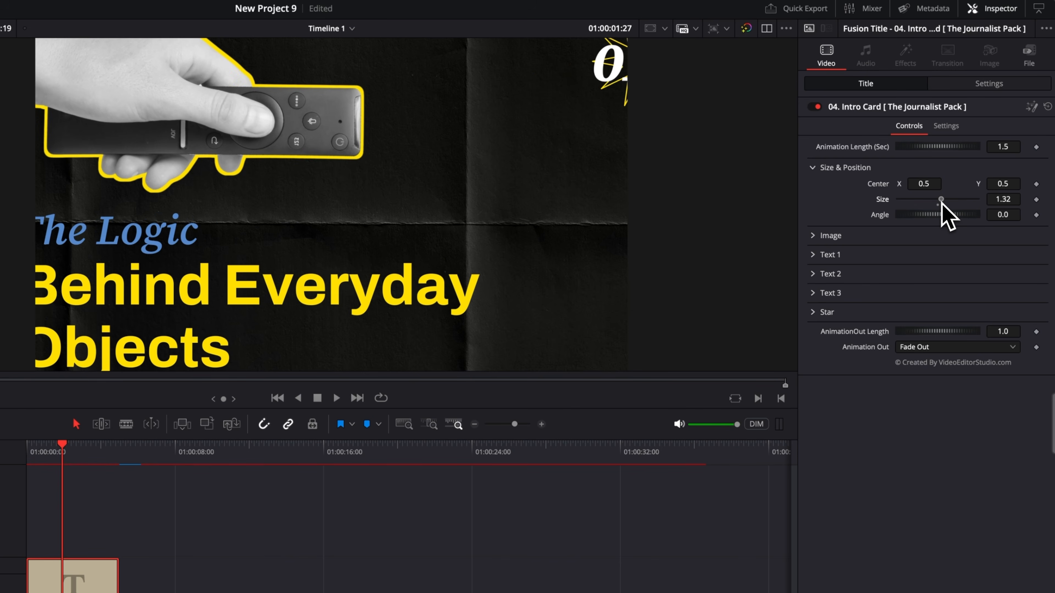
pyautogui.moveTo(941, 200); pyautogui.dragTo(936, 200)
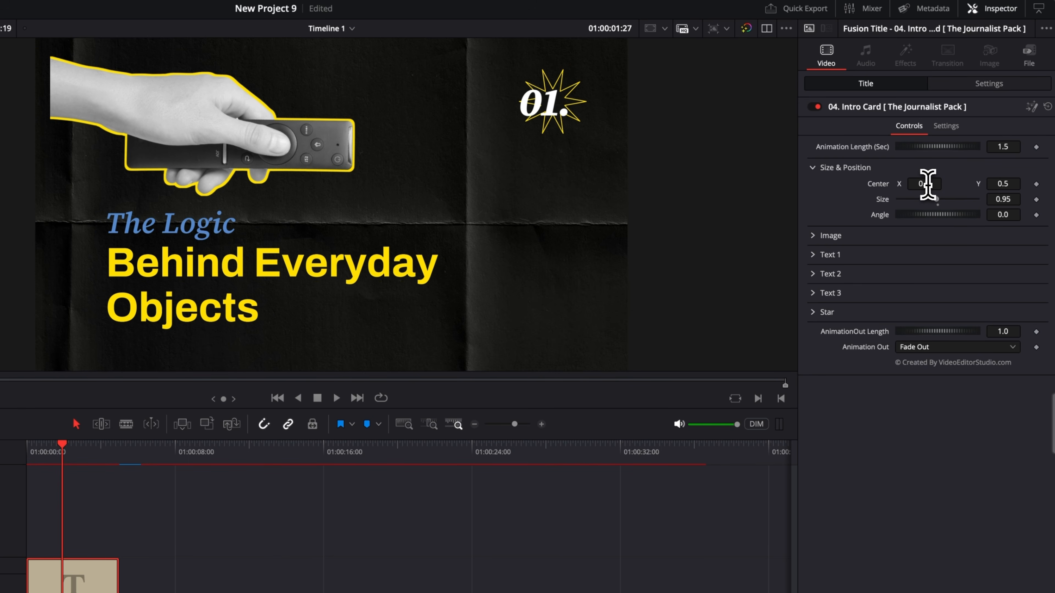
pyautogui.write('0.484')
pyautogui.press('Return')
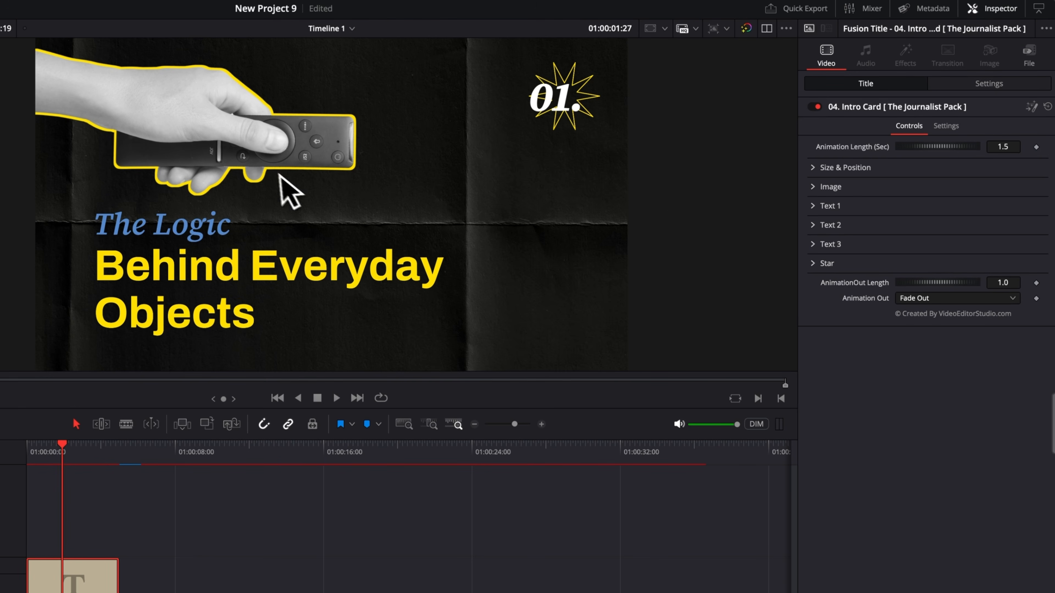
# Replace the intro card's image with the background-removed key PNG from Downloads, then set its Center Y to 0.634 and Size to 0.952.
pyautogui.click(816, 188)
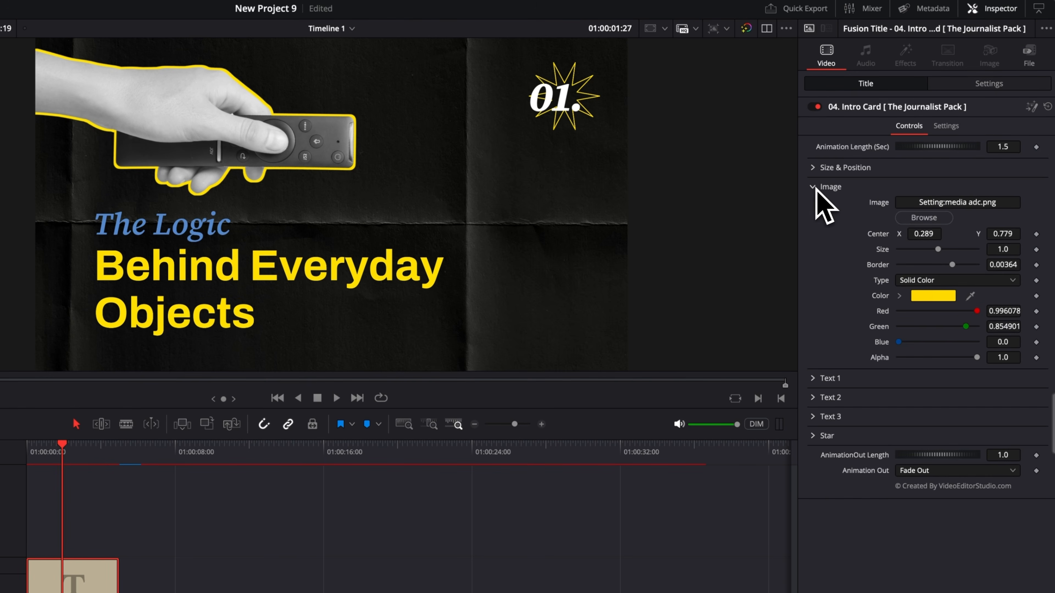
pyautogui.click(933, 221)
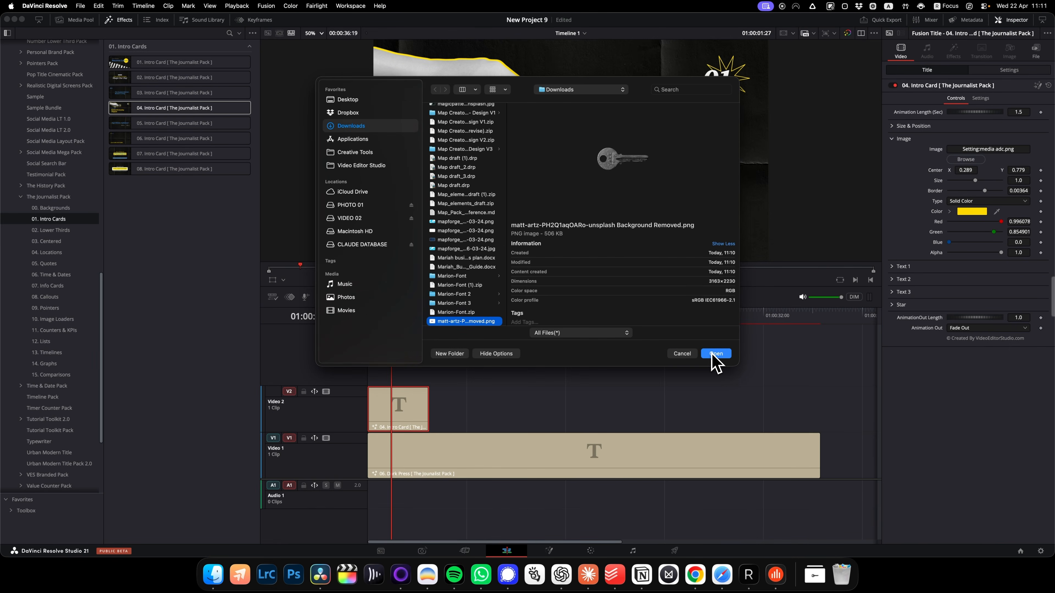
pyautogui.click(715, 354)
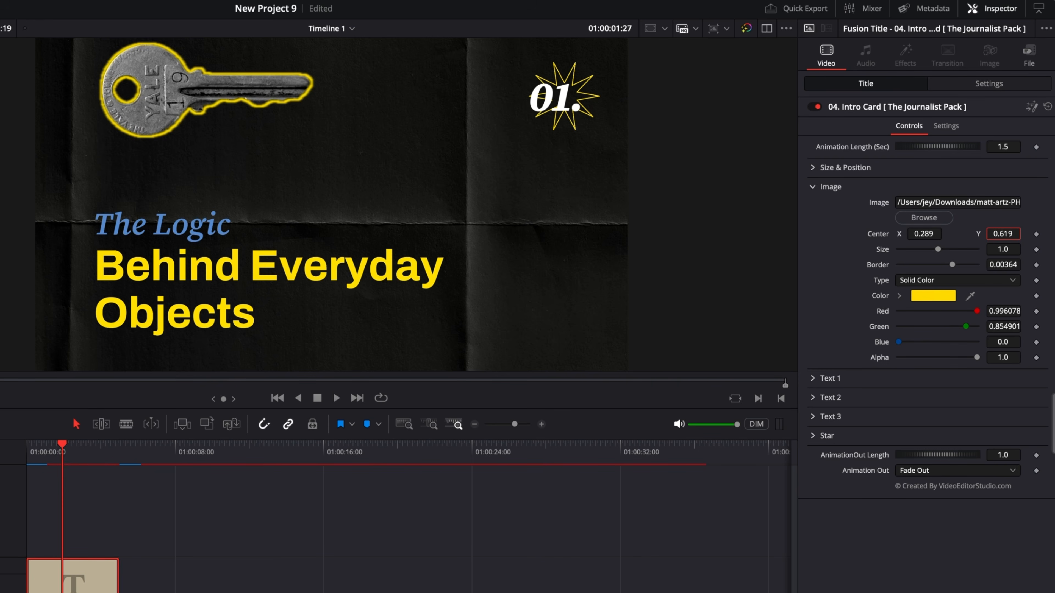
pyautogui.moveTo(1003, 234); pyautogui.dragTo(1008, 267)
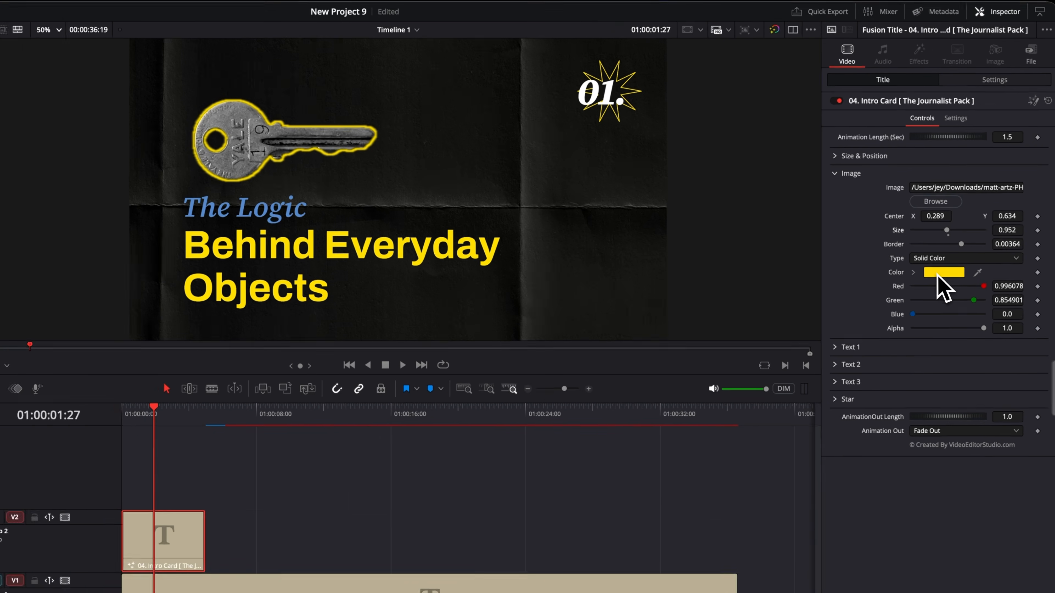
# Change the solid border color around the intro card's key image to red.
pyautogui.click(941, 274)
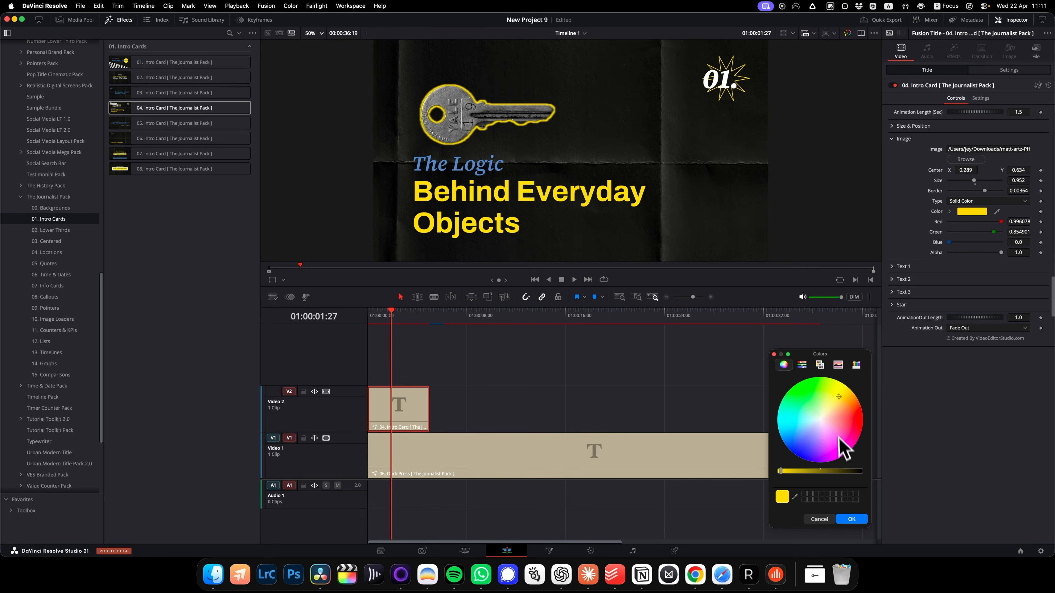
pyautogui.click(859, 420)
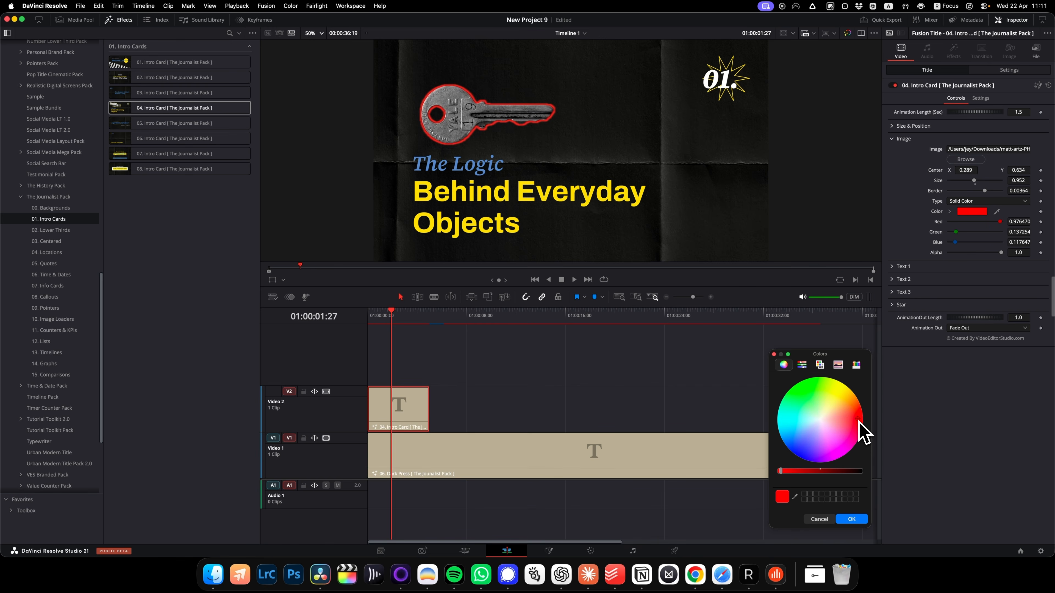
pyautogui.click(852, 519)
pyautogui.click(903, 138)
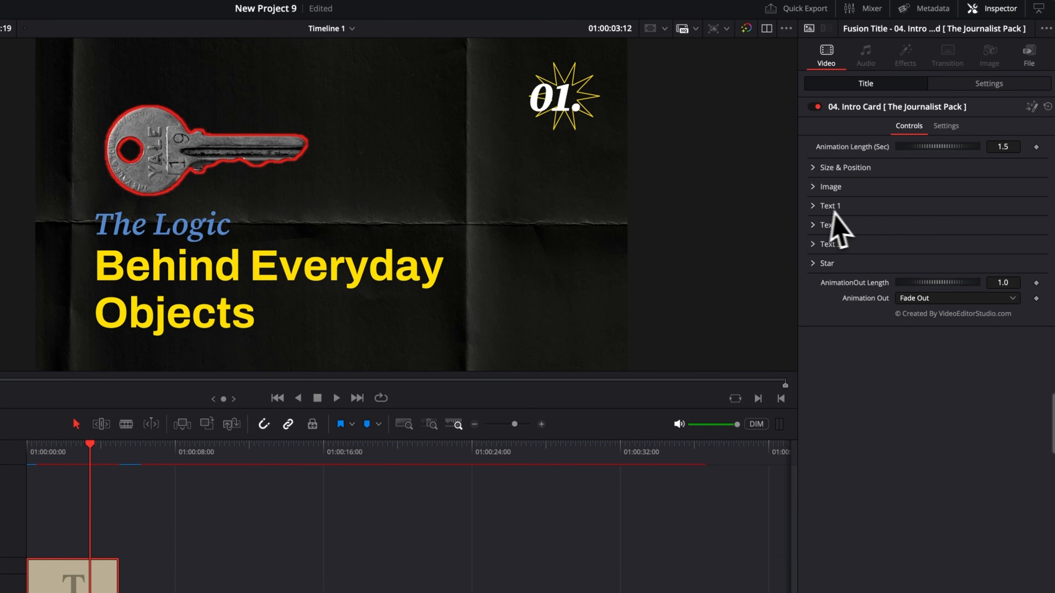
# Examine the intro card's Text 1 font and layout options and the Star's border and color settings.
pyautogui.click(815, 210)
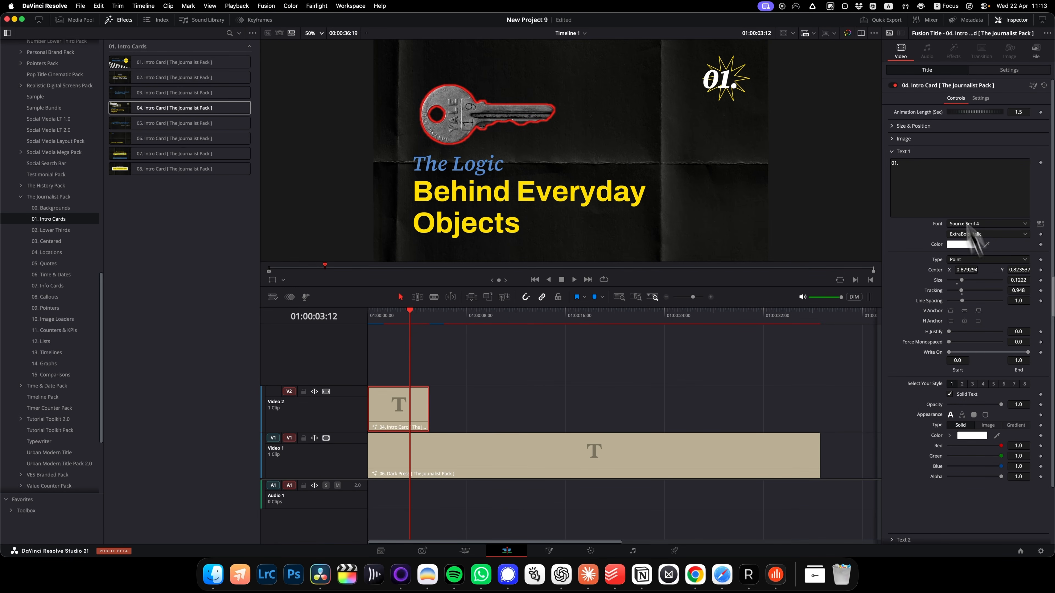
pyautogui.click(893, 152)
pyautogui.click(897, 190)
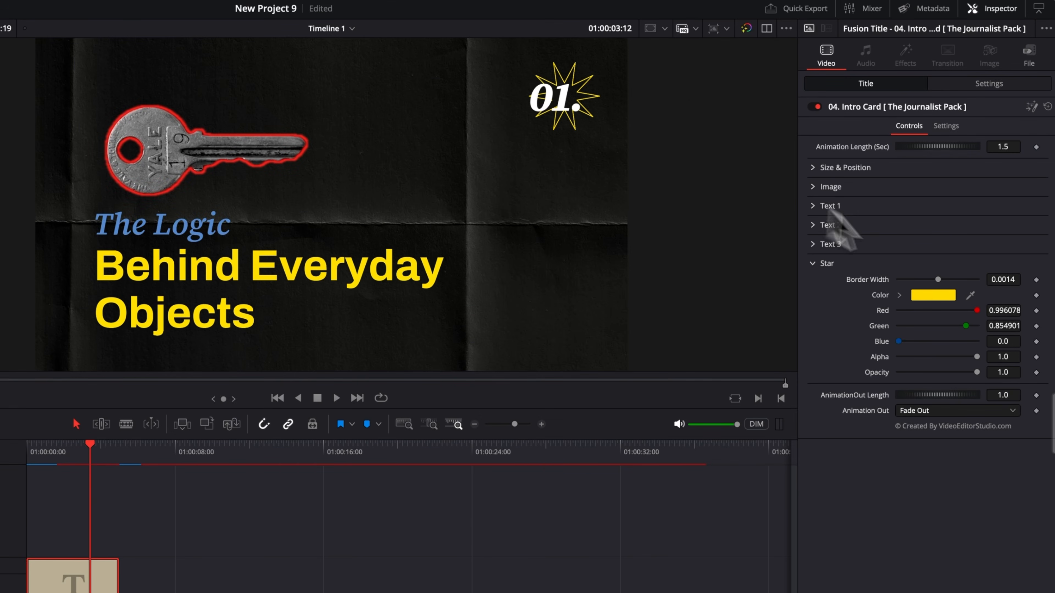
pyautogui.moveTo(939, 281)
pyautogui.mouseDown()
pyautogui.moveTo(952, 281)
pyautogui.moveTo(939, 281)
pyautogui.mouseUp()
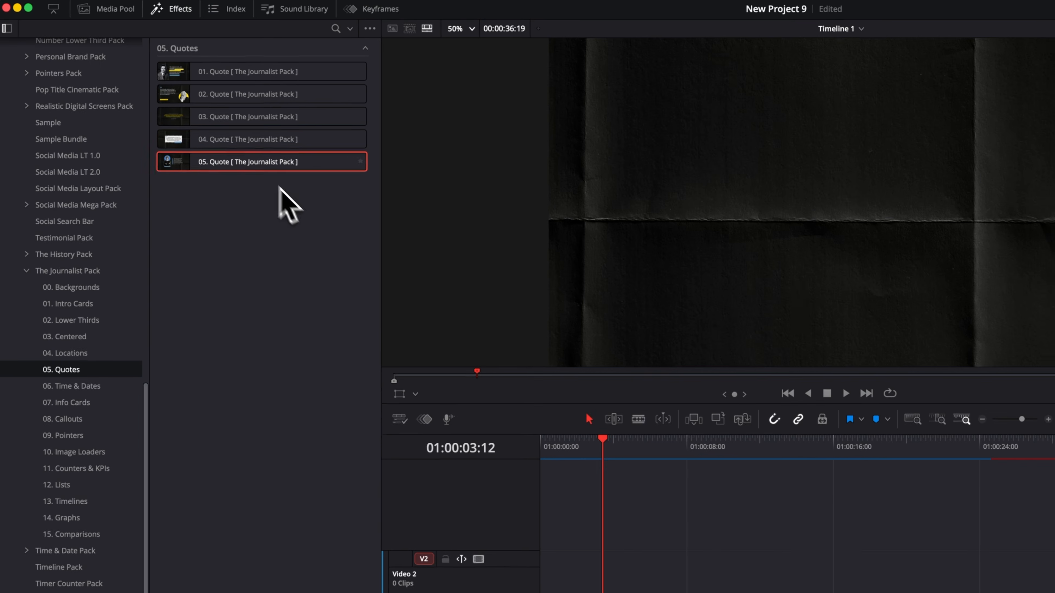
# Place the 04. Quote template on Video 2 above the Dark Press background, starting about two seconds into the timeline.
pyautogui.click(221, 145)
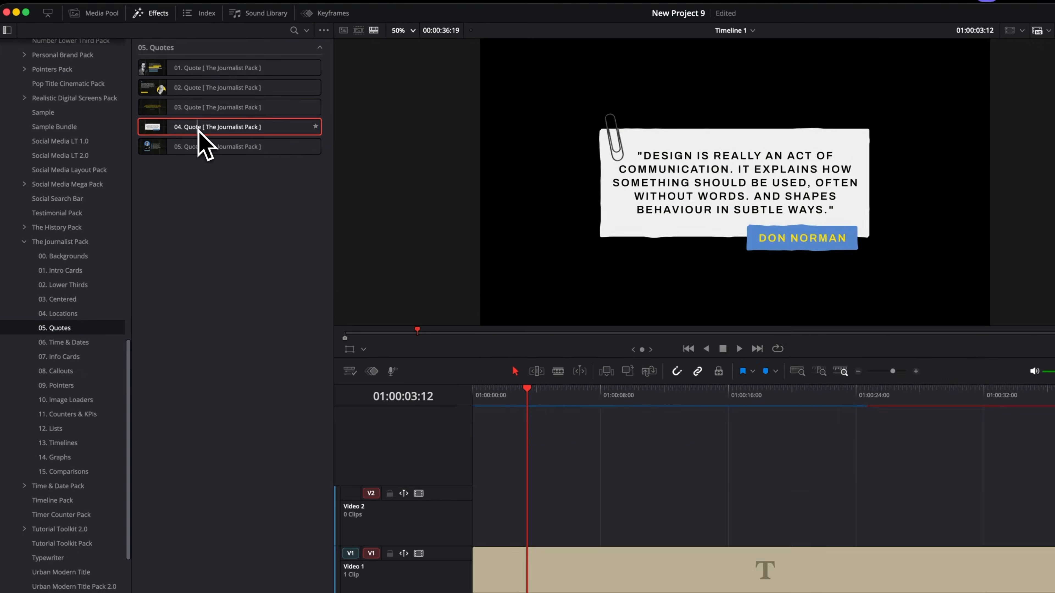
pyautogui.moveTo(230, 145); pyautogui.dragTo(400, 418)
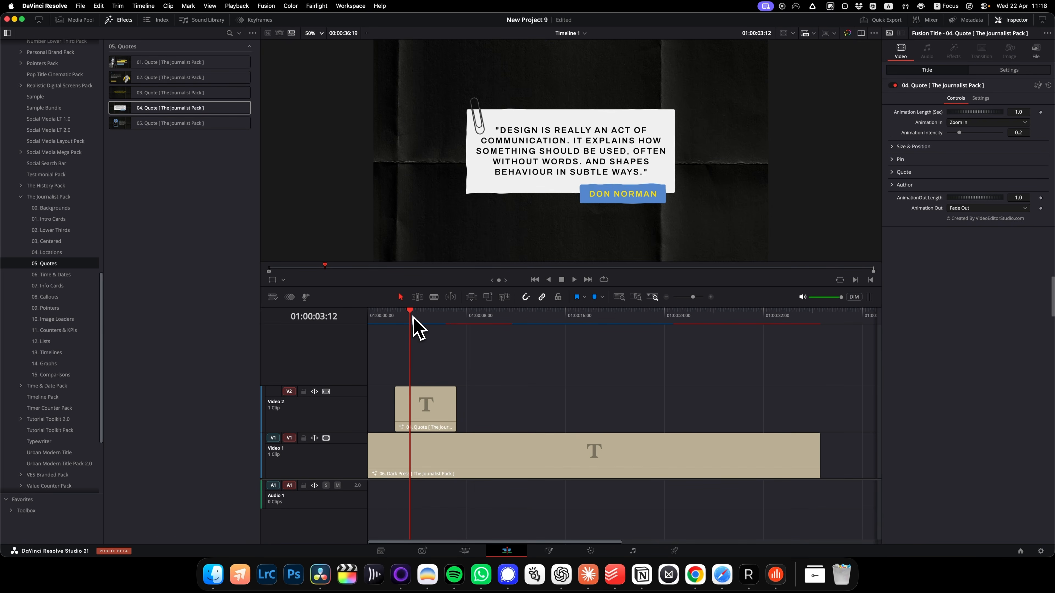
pyautogui.moveTo(413, 317); pyautogui.dragTo(432, 320)
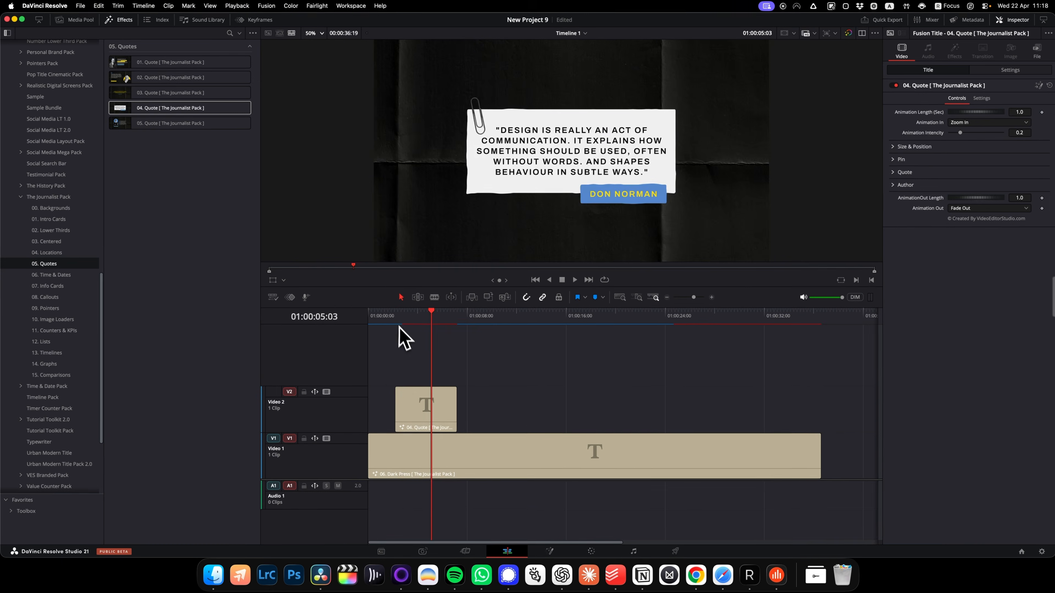
# Play the quote card from its start to check its zoom-in animation.
pyautogui.click(594, 443)
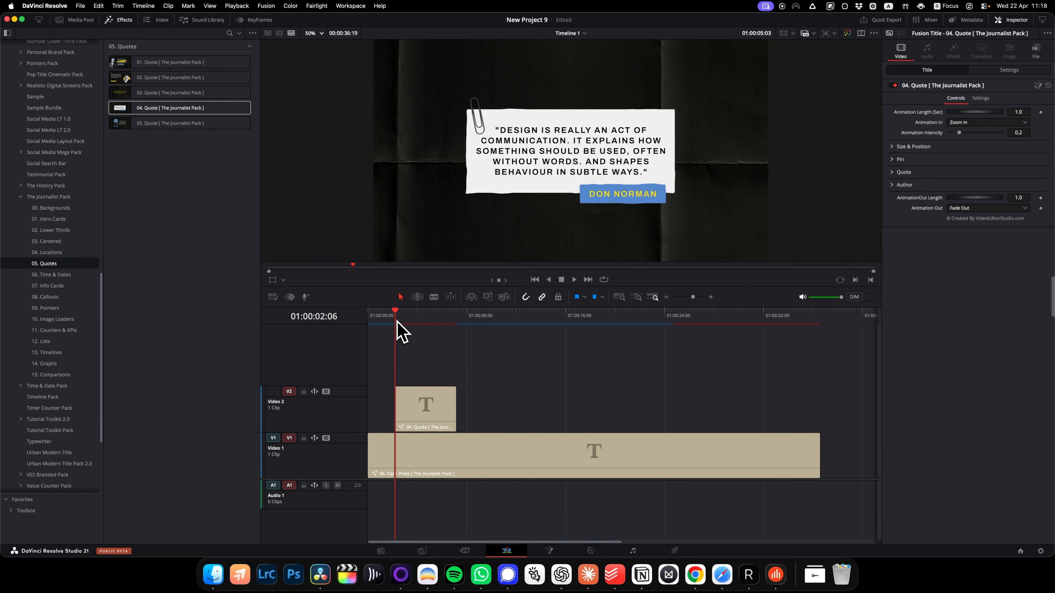
pyautogui.press('space')
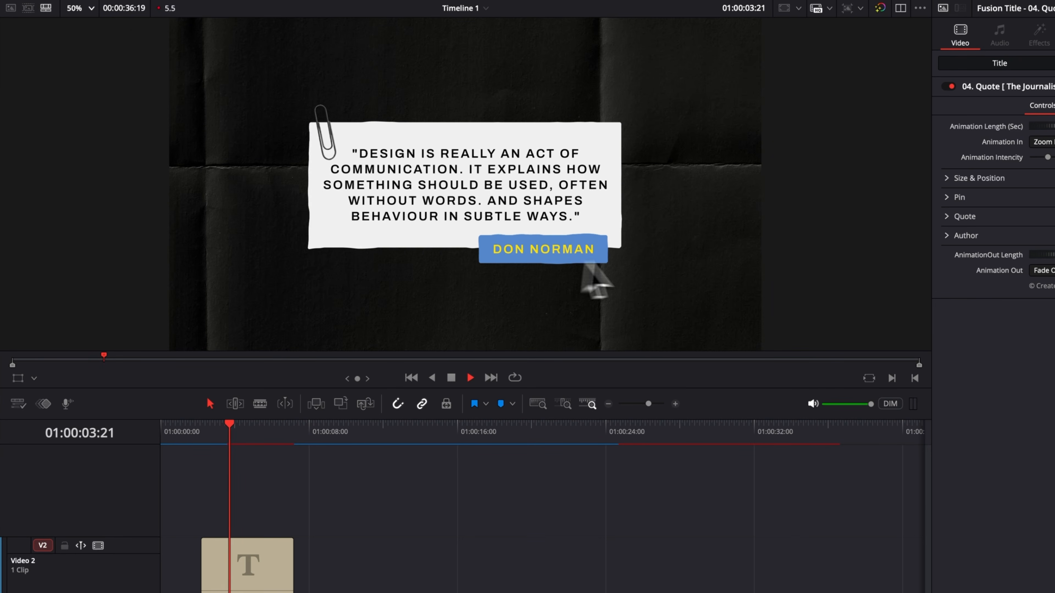
pyautogui.press('space')
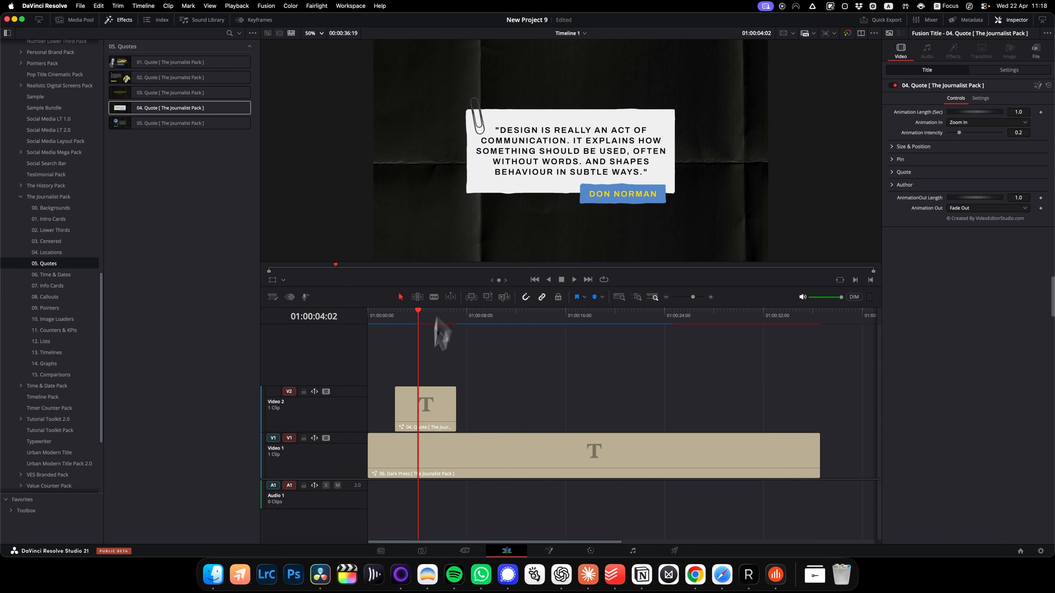
# Roughen the quote card's paper edges with X Refraction 0.054, Y Refraction 0.041 and a higher Scale.
pyautogui.click(423, 407)
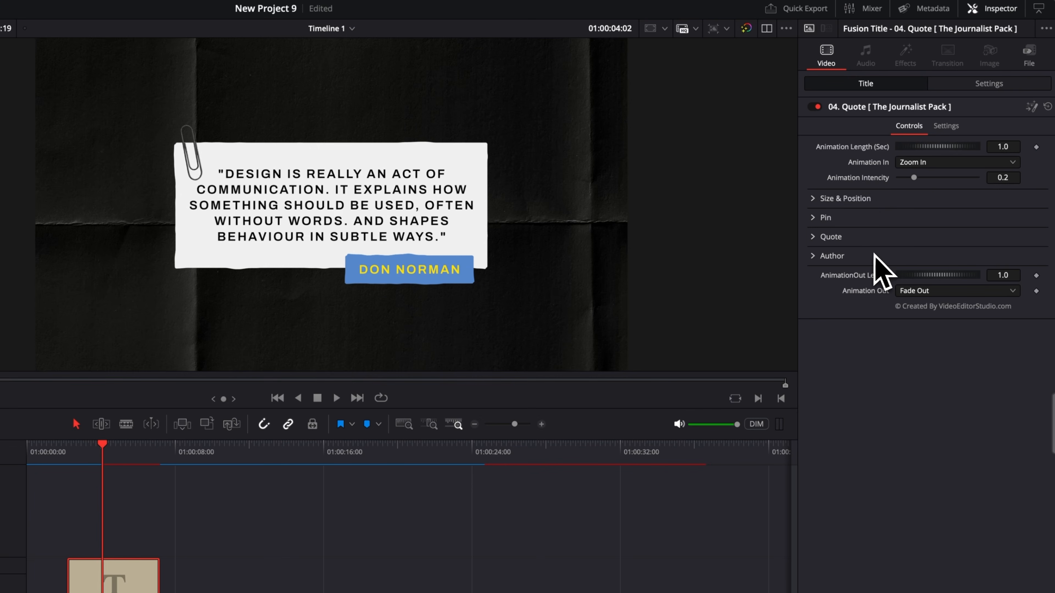
pyautogui.click(813, 237)
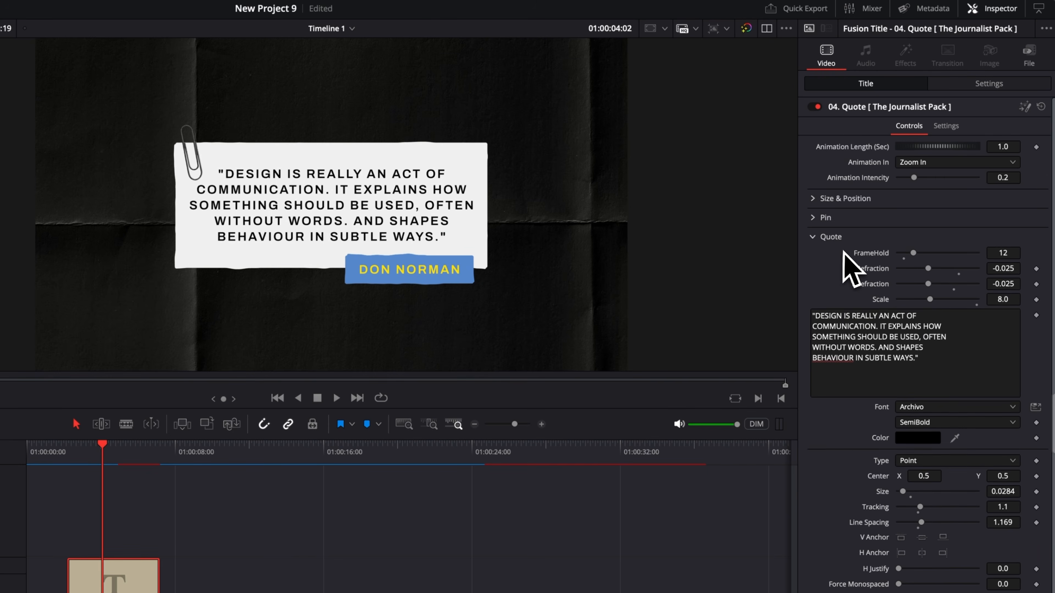
pyautogui.scroll(-1, 844, 251)
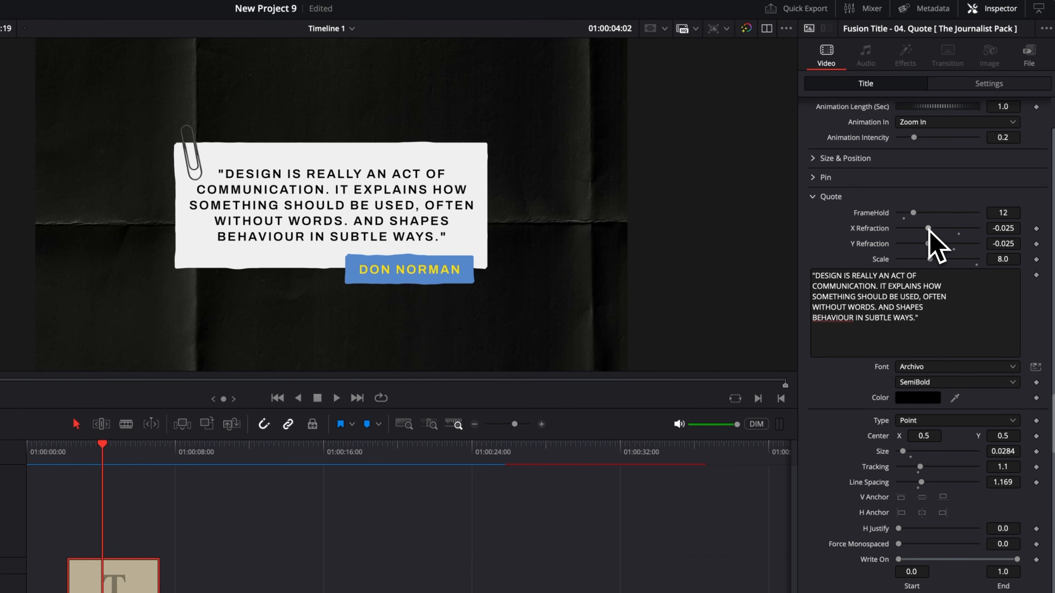
pyautogui.moveTo(928, 228); pyautogui.dragTo(1003, 248)
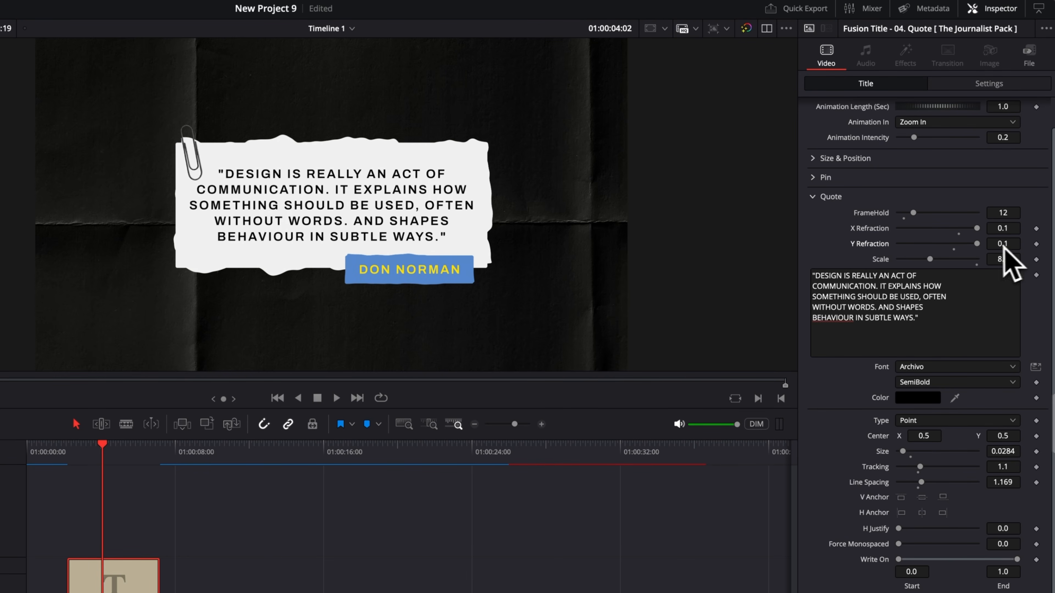
pyautogui.moveTo(931, 260); pyautogui.dragTo(970, 267)
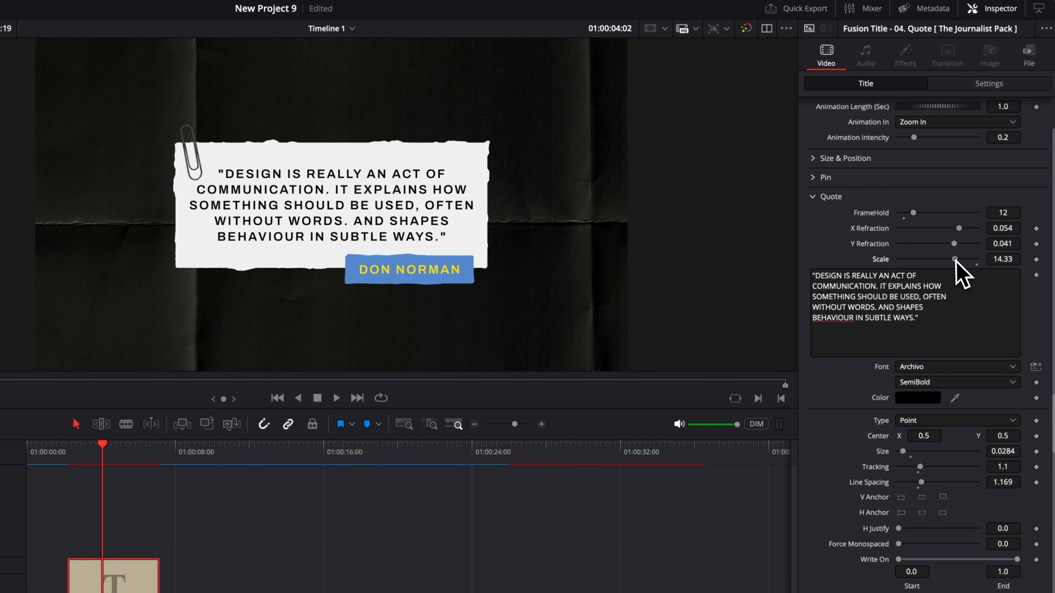
pyautogui.moveTo(954, 259); pyautogui.dragTo(965, 260)
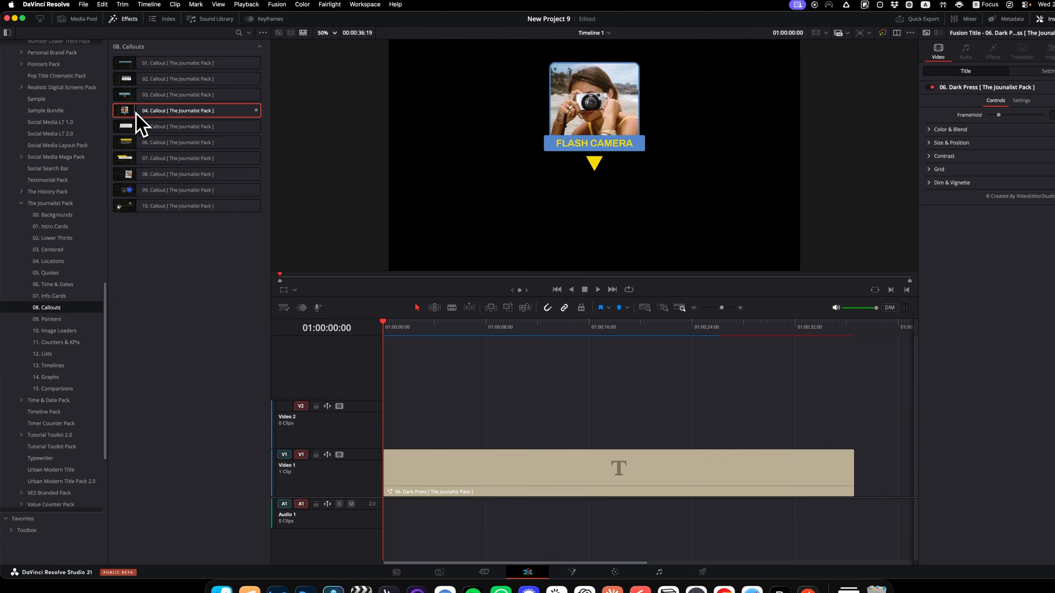
# Add the 04. Callout template on Video 2 above the background and replace its picture with the baseball photo.
pyautogui.moveTo(136, 113); pyautogui.dragTo(457, 420)
pyautogui.click(472, 330)
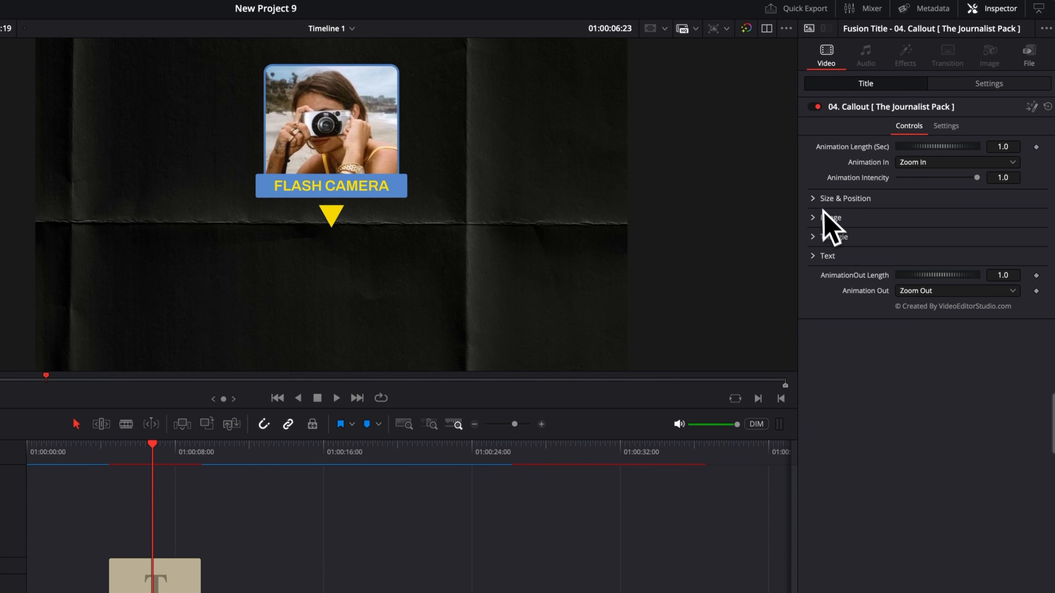
pyautogui.click(813, 218)
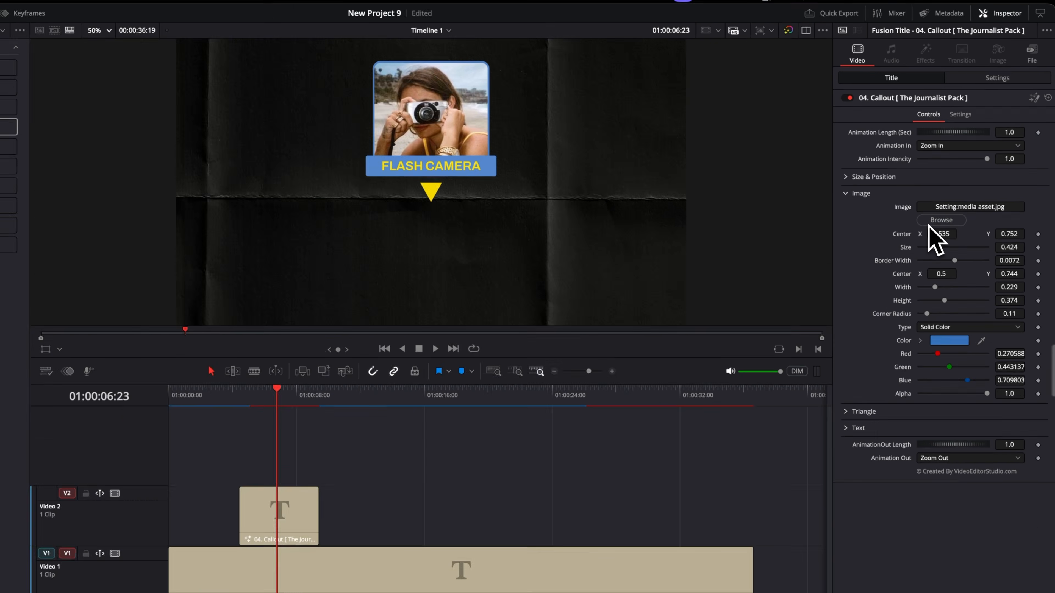
pyautogui.click(921, 250)
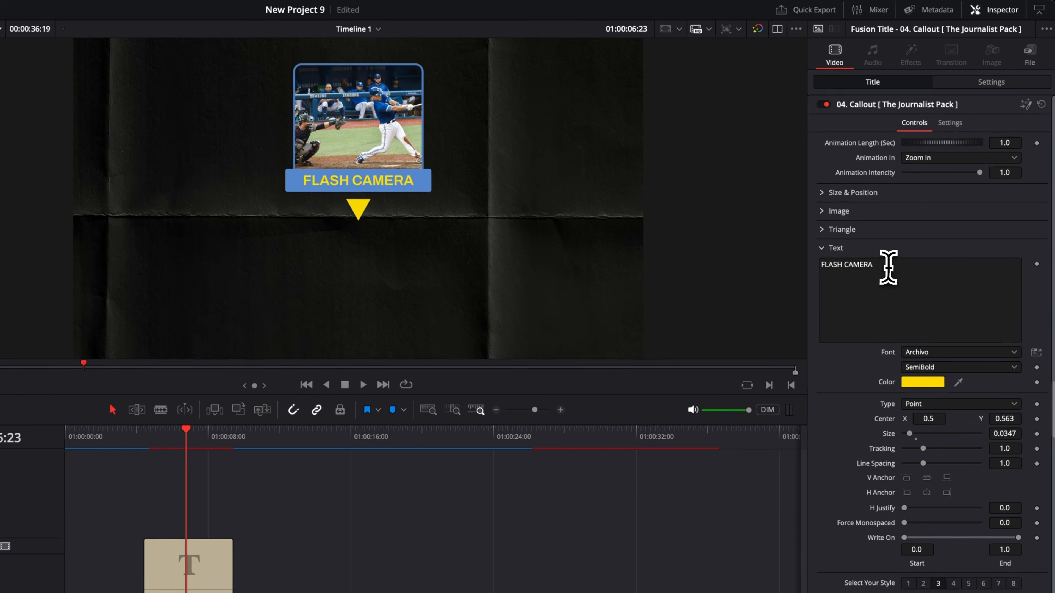
# Change the callout text to BASEBALL and widen its text box to Extend Horizontal 1.94.
pyautogui.moveTo(935, 201); pyautogui.dragTo(884, 200)
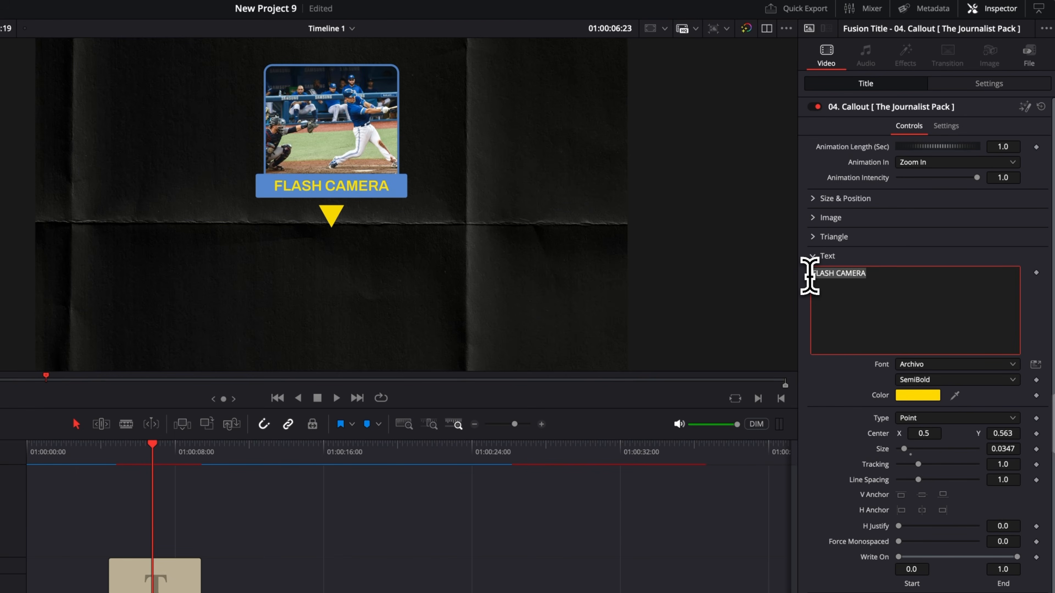
pyautogui.write('BASEBALL')
pyautogui.scroll(-5, 814, 384)
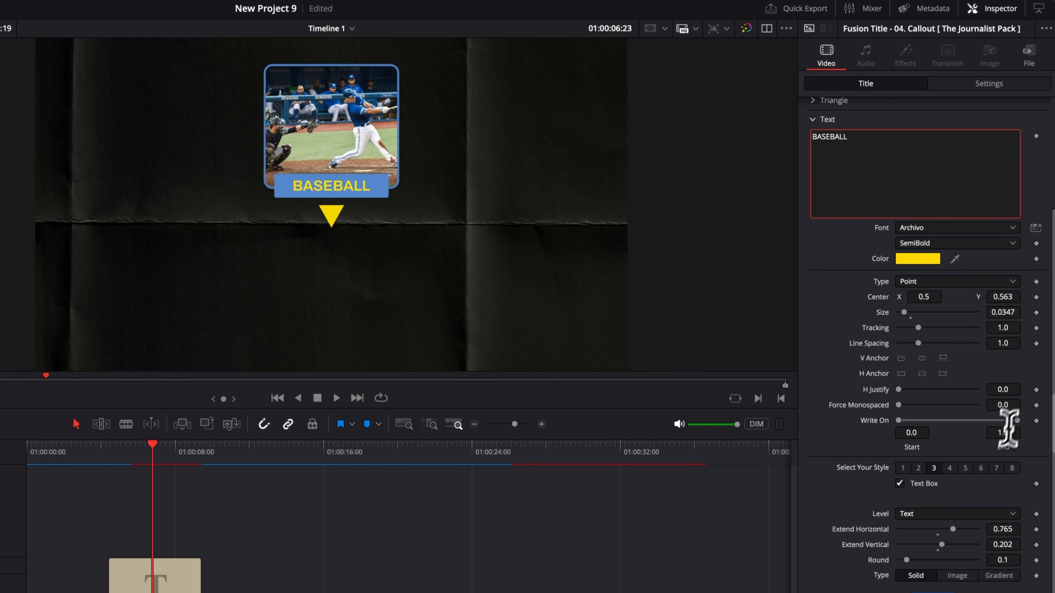
pyautogui.moveTo(956, 531); pyautogui.dragTo(954, 532)
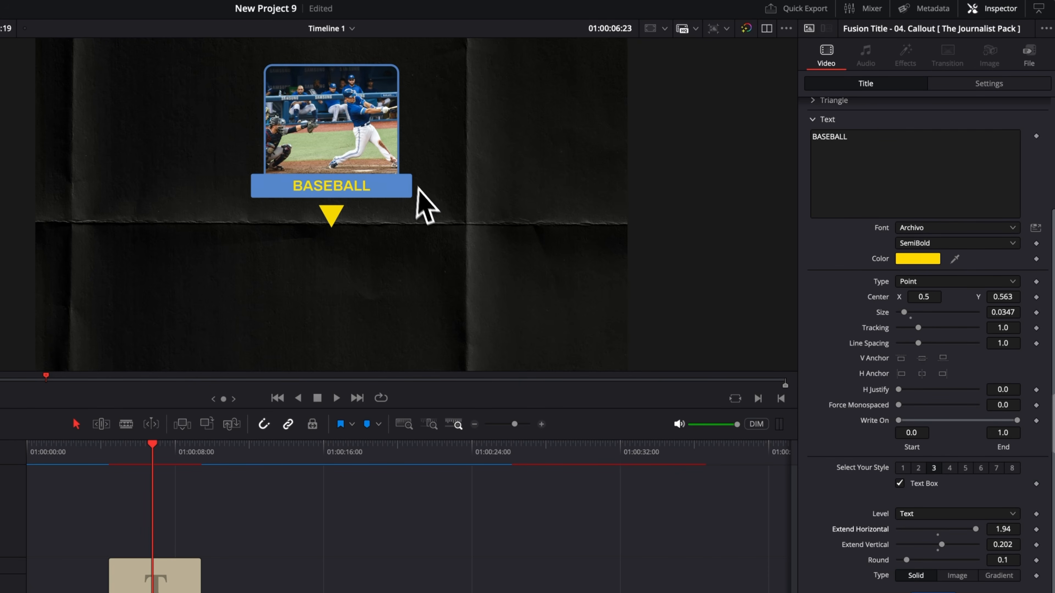
# Test how the callout's text box adapts by appending "hdhdhd" to BASEBALL, and remove the extra text again.
pyautogui.click(877, 141)
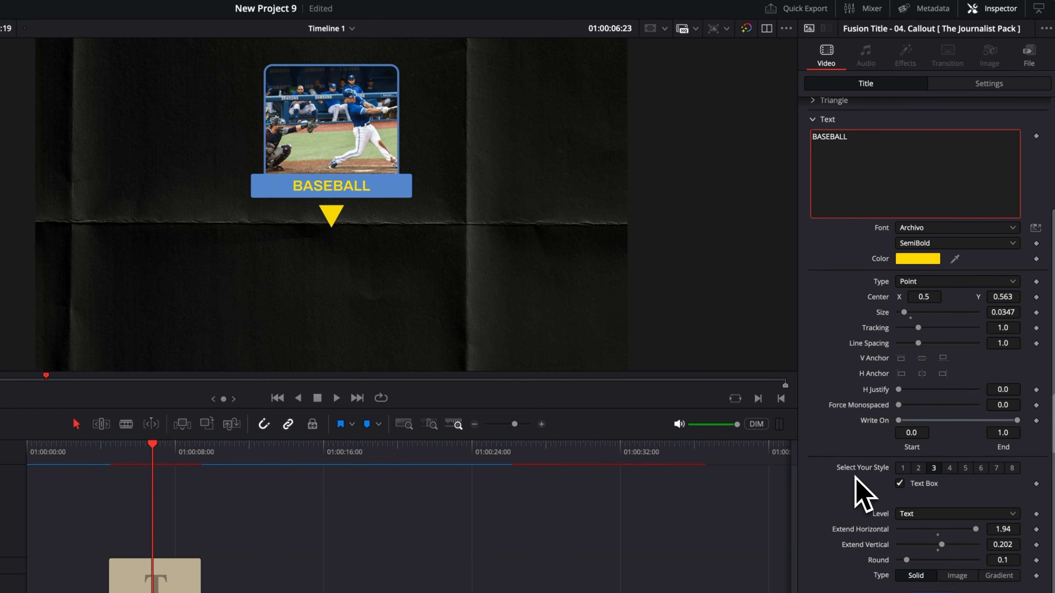
pyautogui.write('hdhdhd')
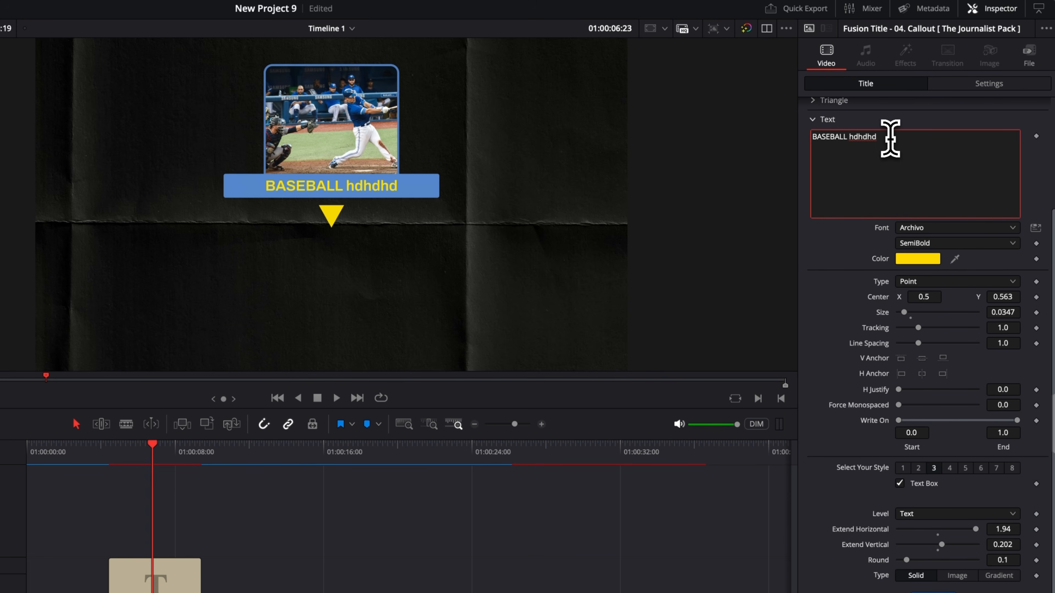
pyautogui.press('BackSpace')
pyautogui.press('BackSpace')
pyautogui.press('BackSpace')
pyautogui.press('BackSpace')
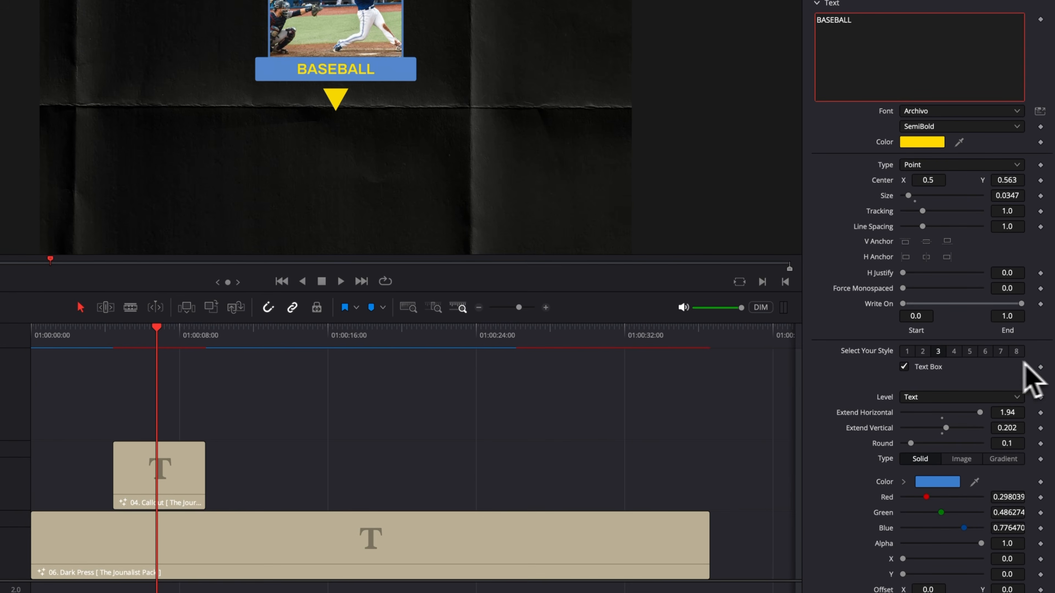
# Try the Text Outline of style 2 and the Text Glow of style 8 on the callout text.
pyautogui.scroll(1, 933, 432)
pyautogui.click(922, 391)
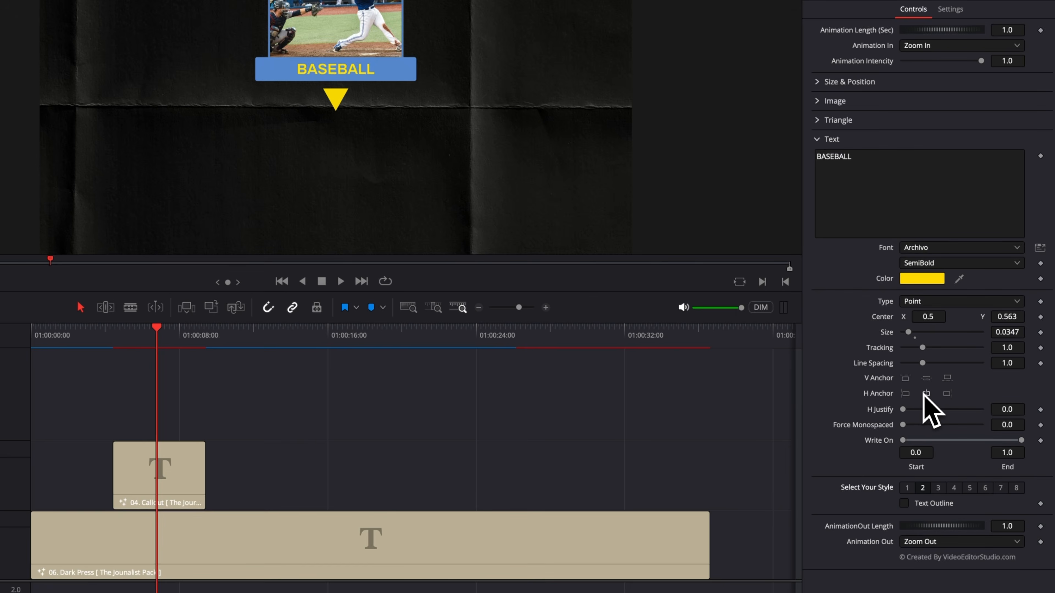
pyautogui.click(906, 503)
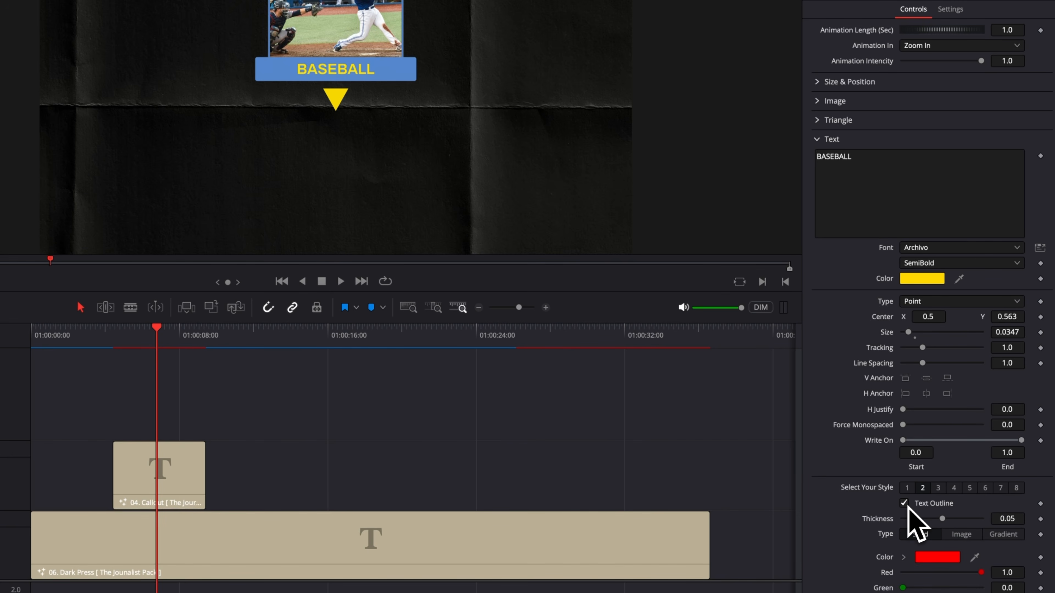
pyautogui.click(953, 488)
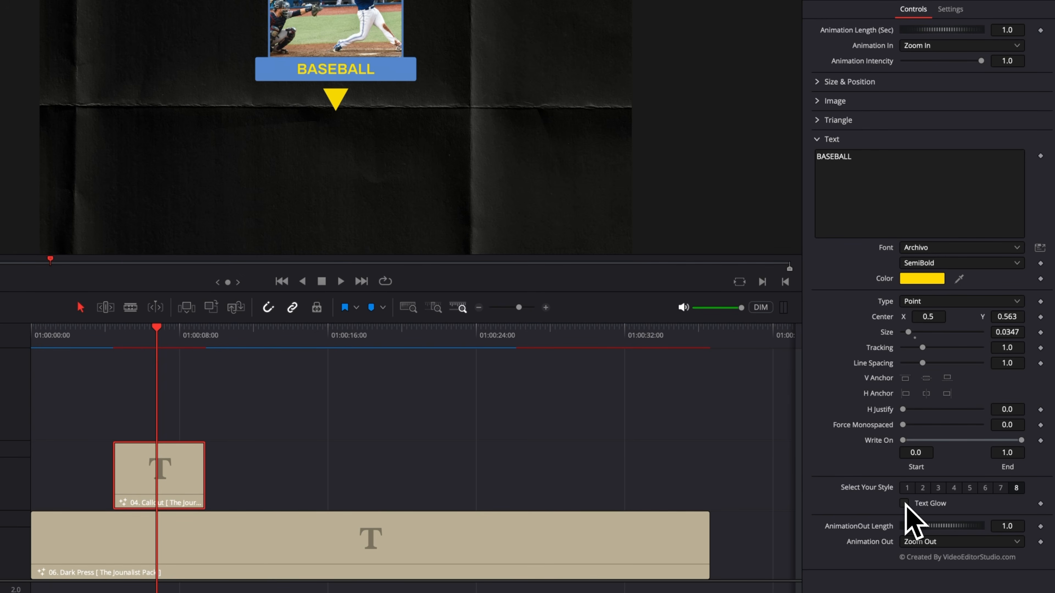
pyautogui.click(904, 503)
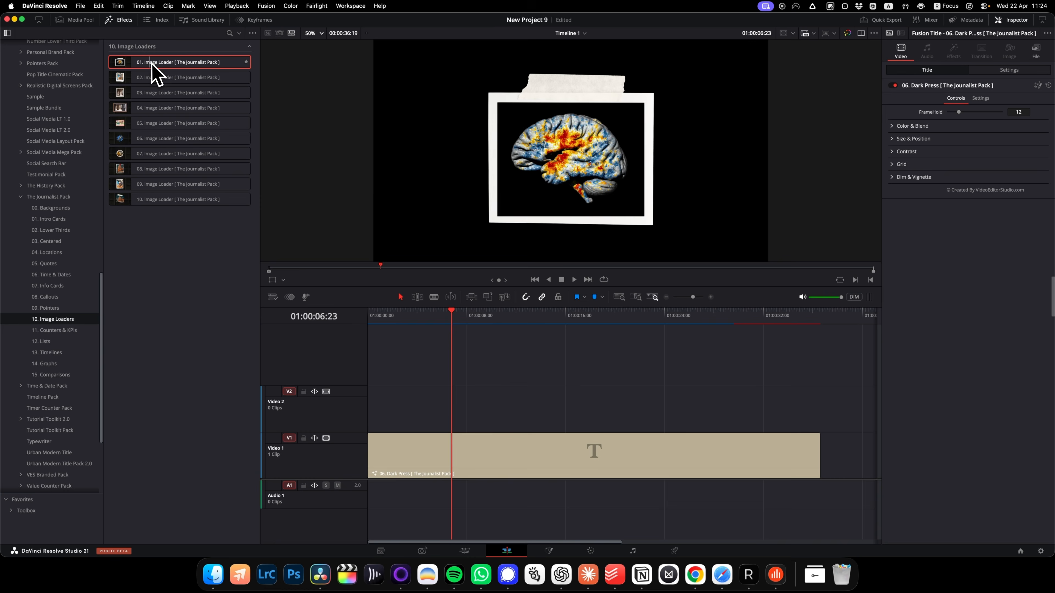
# Add the 01. Image Loader template on Video 2 above the background and replace its picture with an image from Downloads.
pyautogui.moveTo(152, 64); pyautogui.dragTo(449, 420)
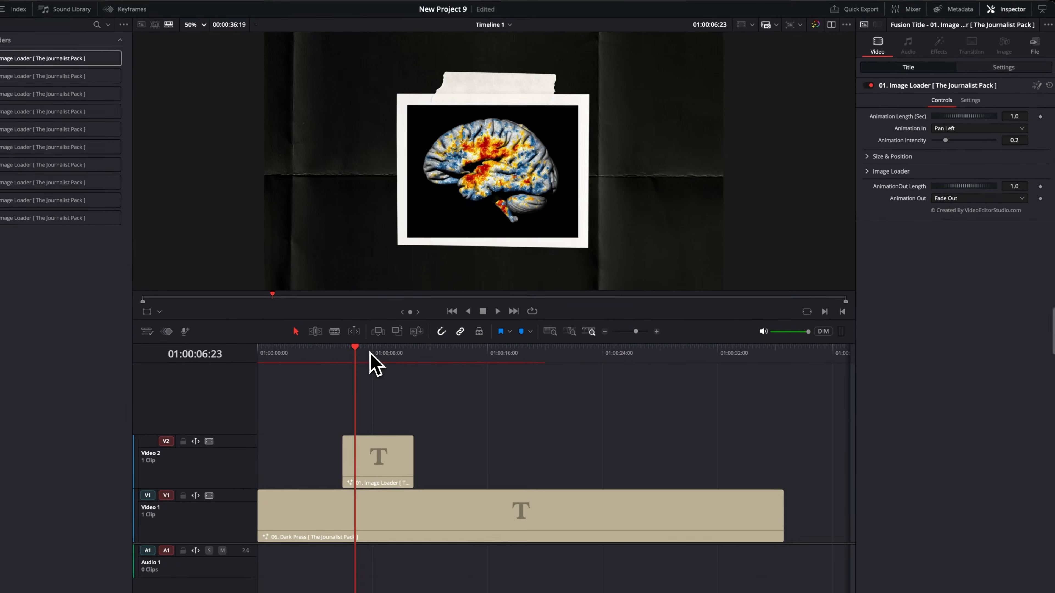
pyautogui.click(467, 316)
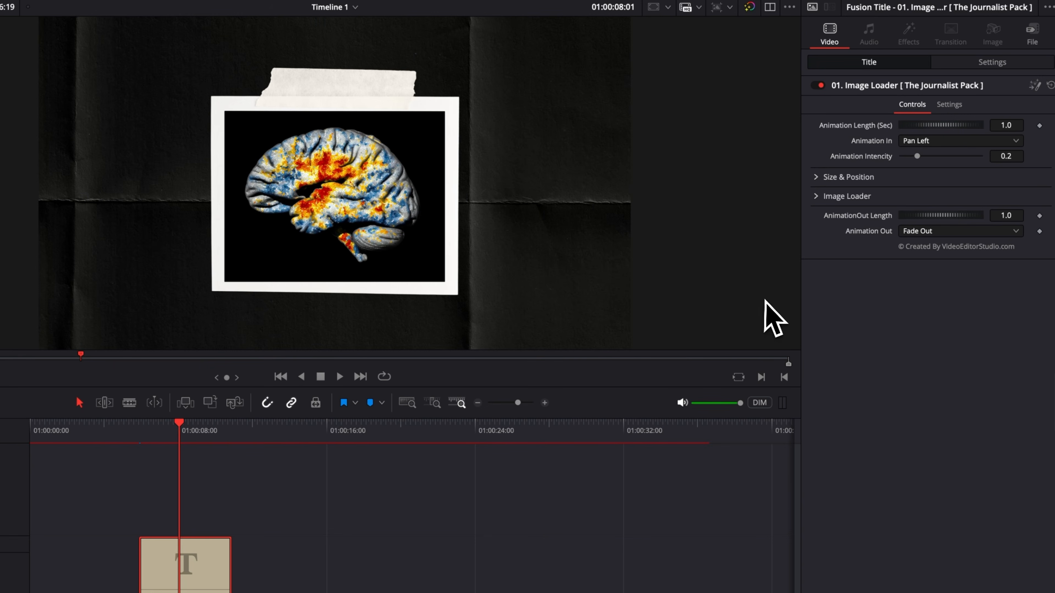
pyautogui.click(816, 196)
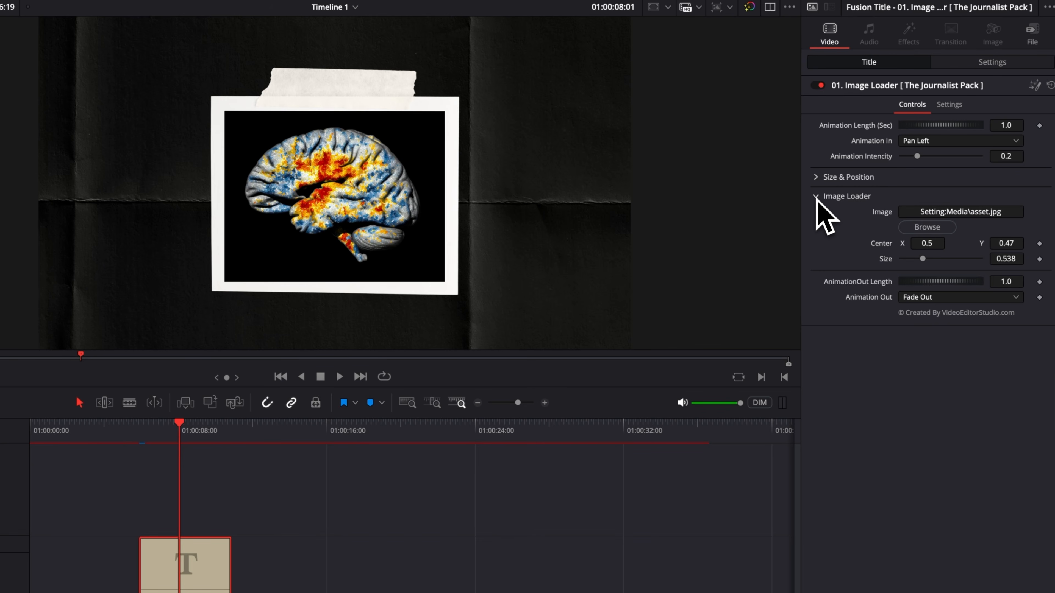
pyautogui.click(927, 227)
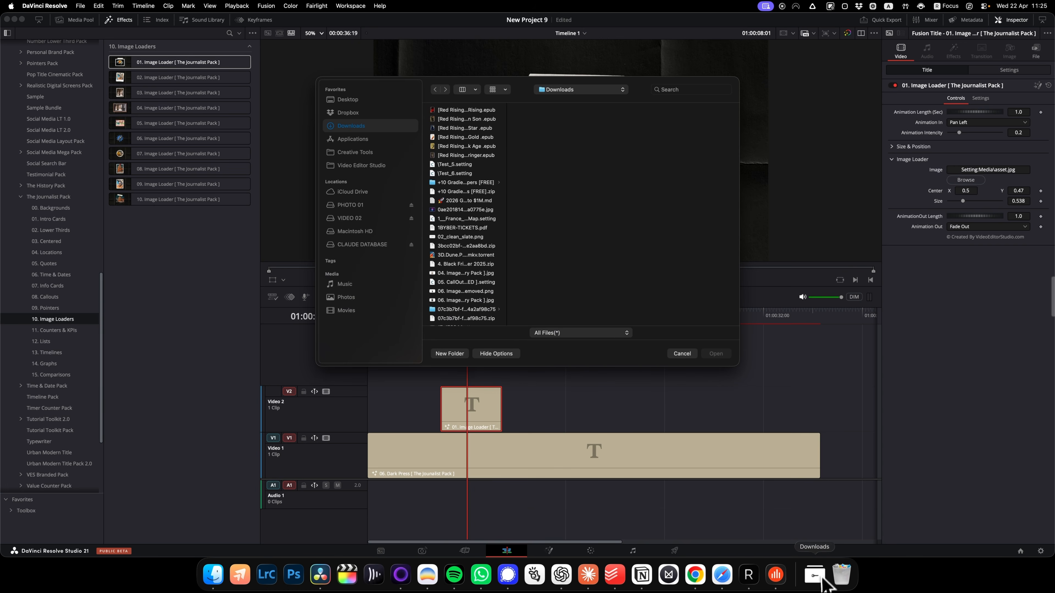
pyautogui.click(822, 581)
pyautogui.moveTo(832, 419); pyautogui.dragTo(626, 250)
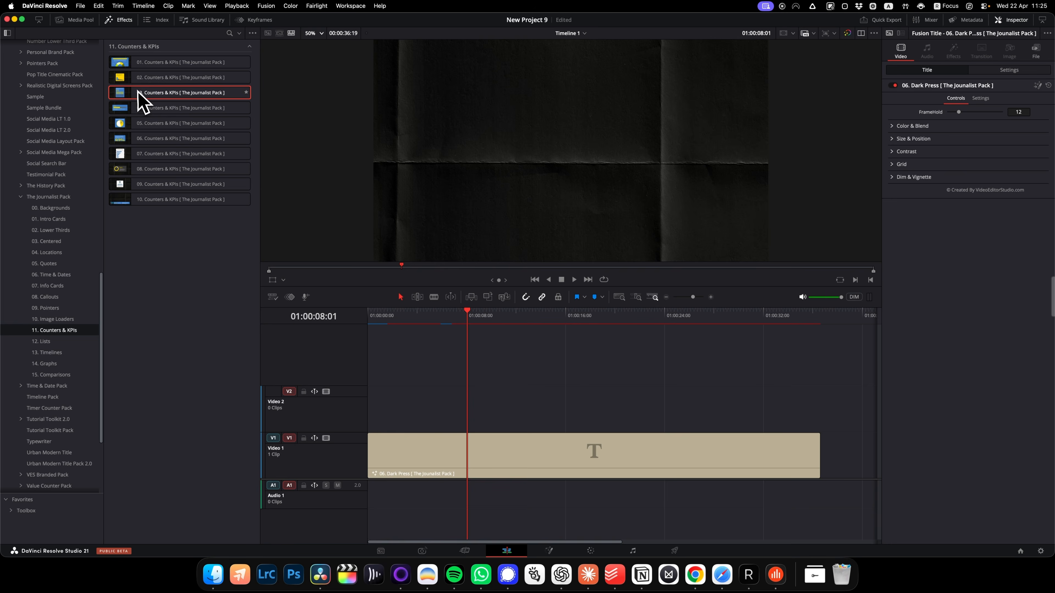
# Add the 03. Counters & KPIs template on Video 2 above the background and set its Percentage to 80.
pyautogui.moveTo(143, 94); pyautogui.dragTo(468, 419)
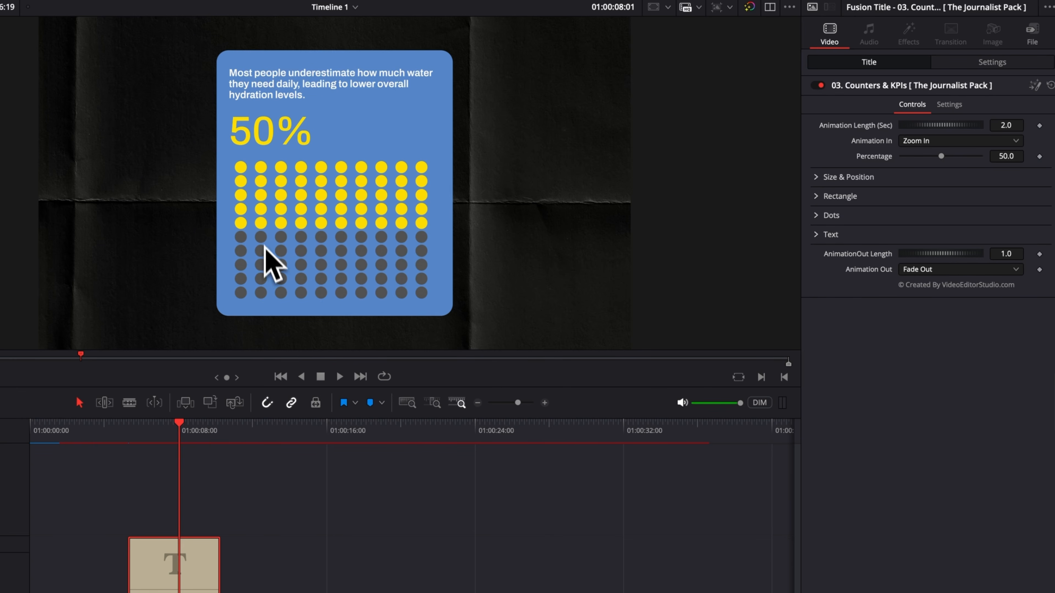
pyautogui.click(1007, 182)
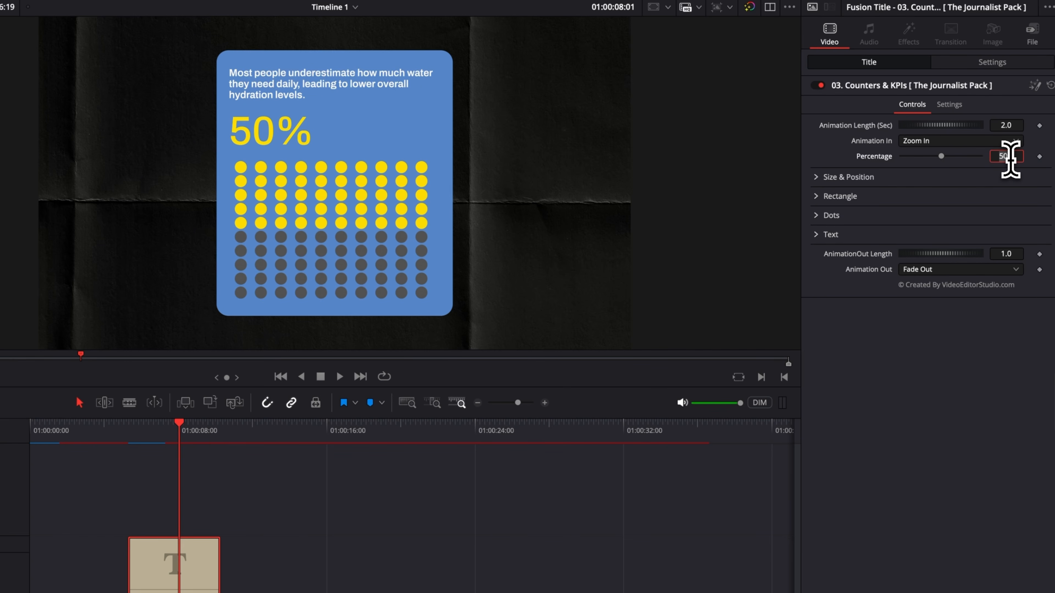
pyautogui.press('Tab')
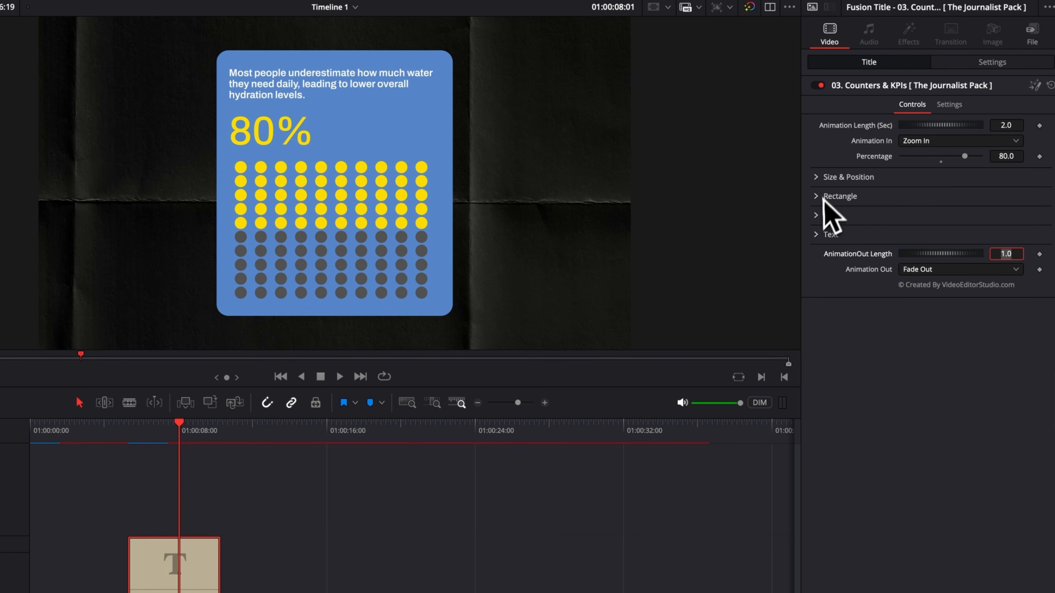
# Set the counter dots' Horizontal Scale to 7 and Vertical Scale to 8, and reduce their Corner Radius to make them square.
pyautogui.click(818, 216)
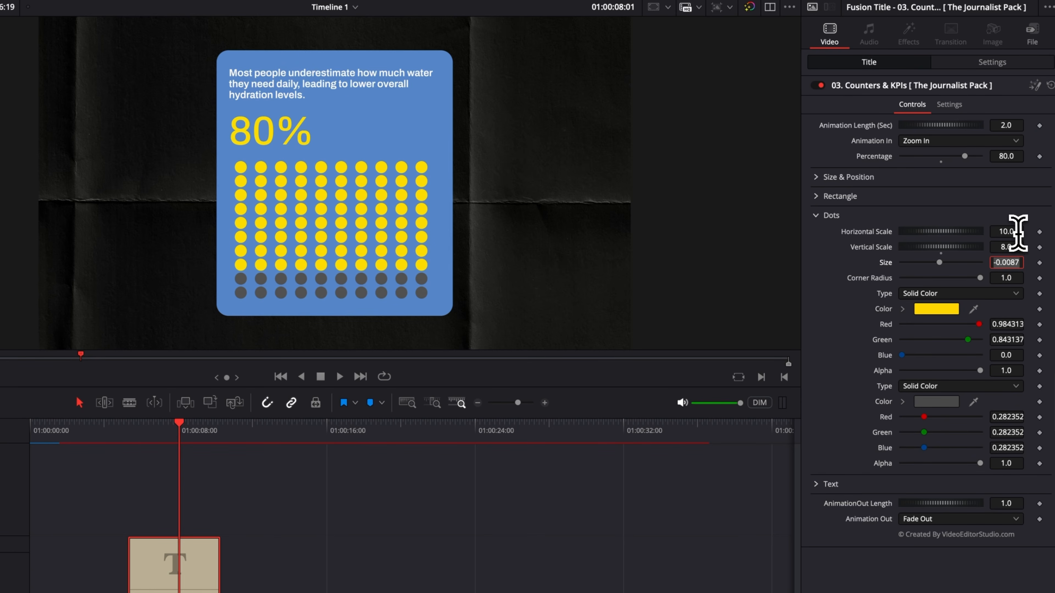
pyautogui.click(1014, 231)
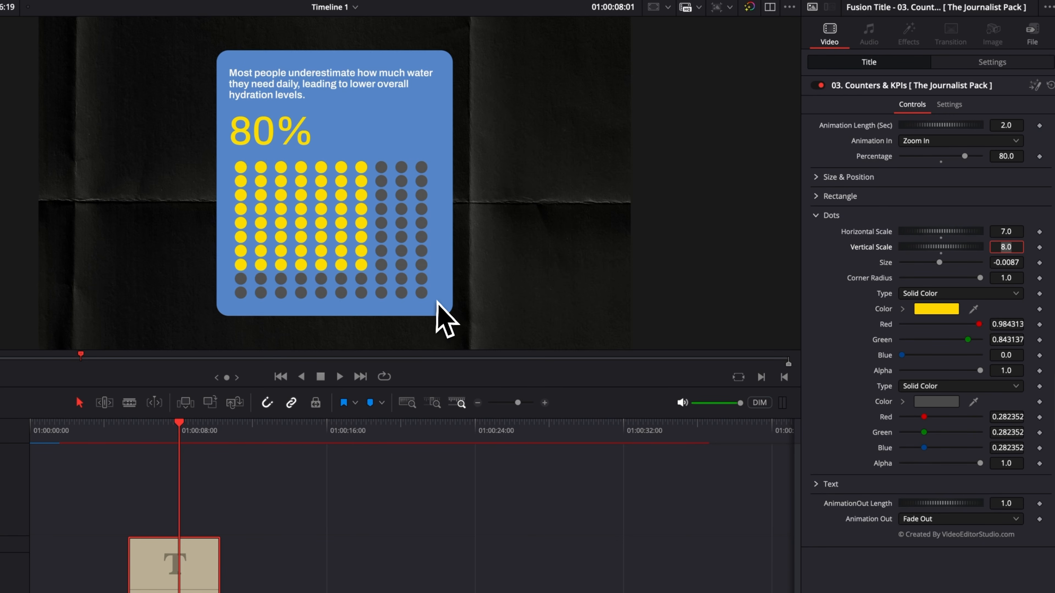
pyautogui.click(986, 277)
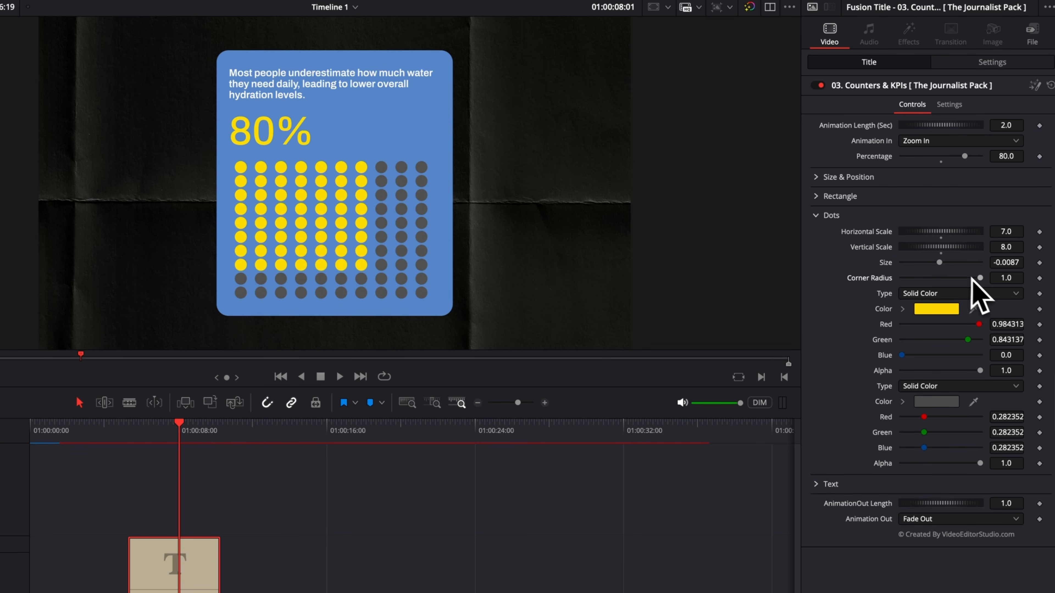
pyautogui.moveTo(976, 279); pyautogui.dragTo(935, 278)
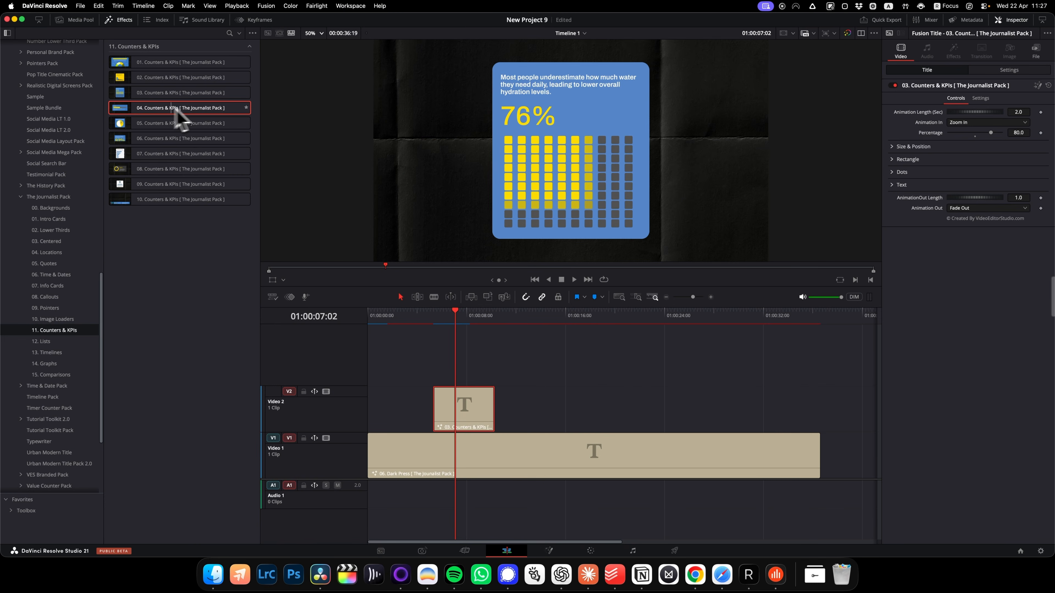
# Add the 04. Counters & KPIs template further along Video 2, play its animation, and change its Percentage.
pyautogui.moveTo(177, 117); pyautogui.dragTo(542, 424)
pyautogui.click(568, 312)
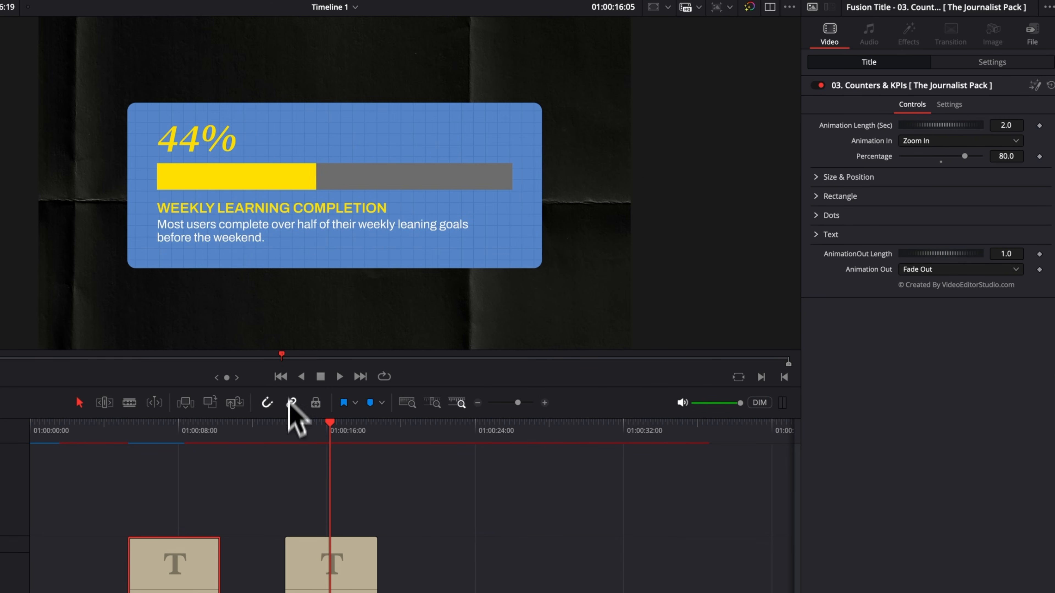
pyautogui.press('Up')
pyautogui.press('space')
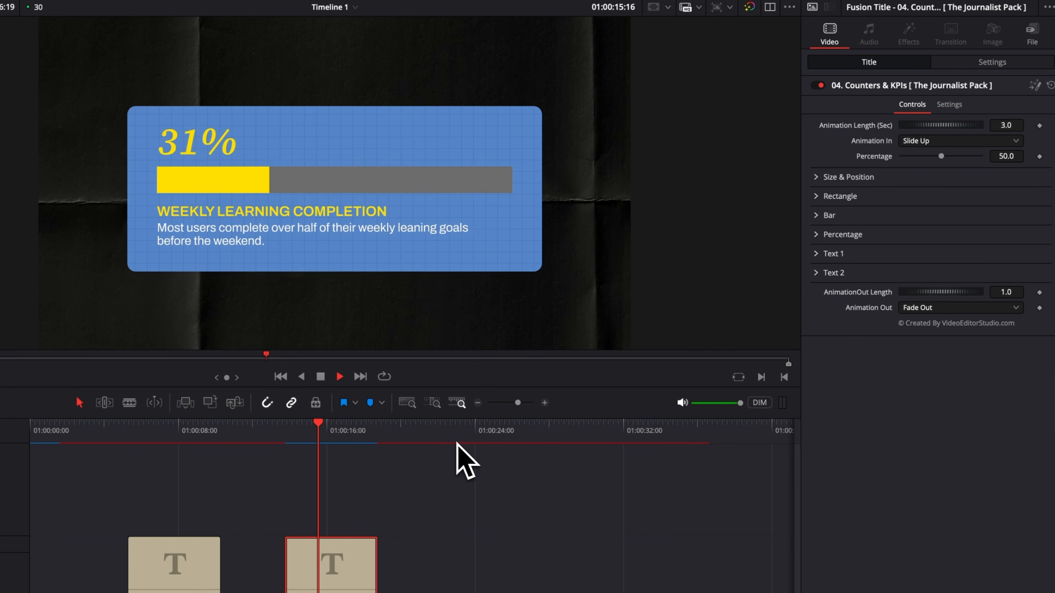
pyautogui.press('space')
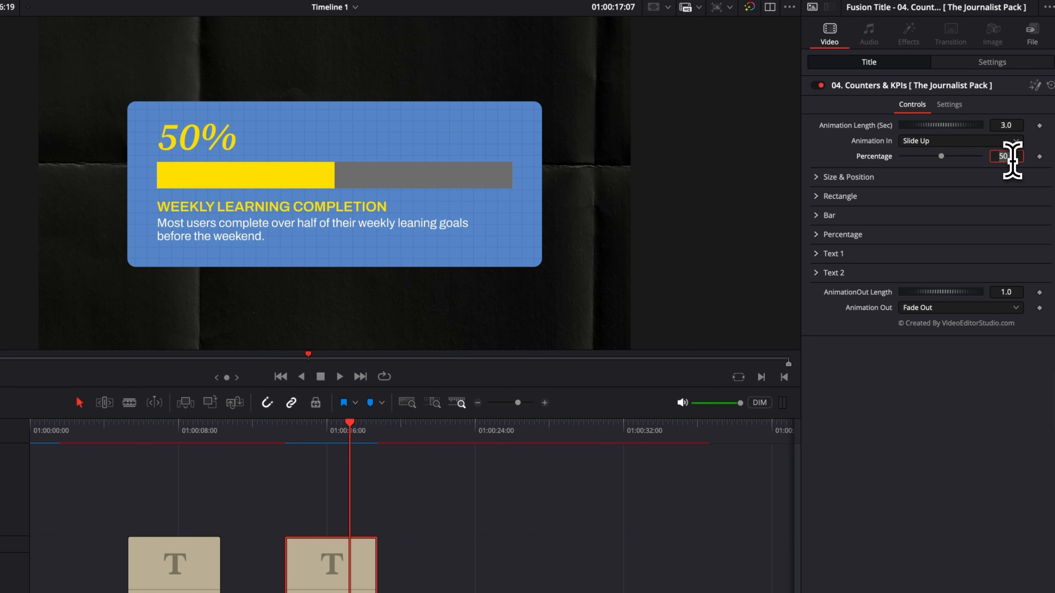
pyautogui.press('Return')
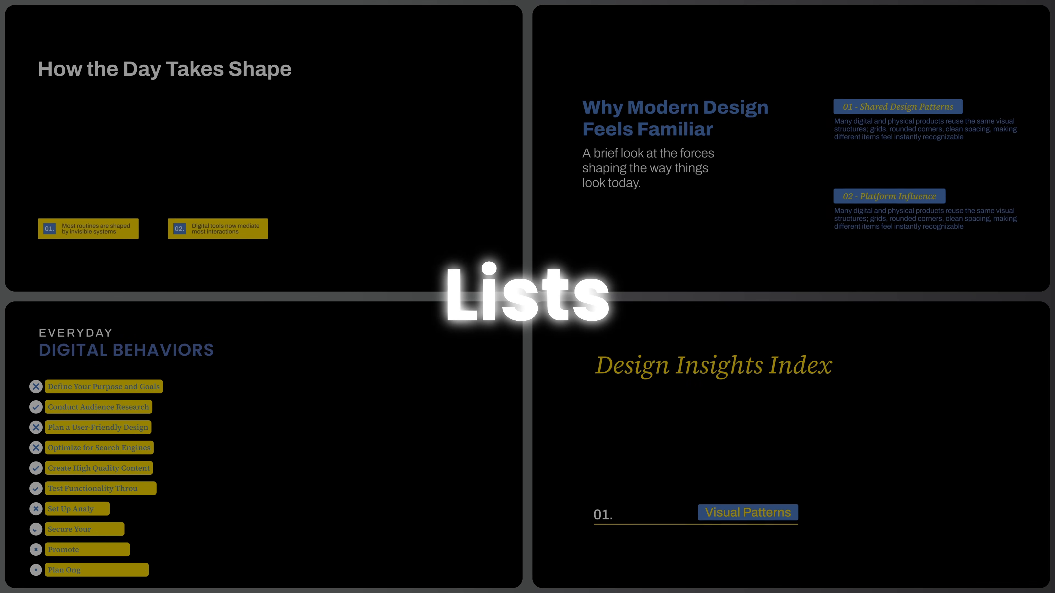
# Add the 03. List template on Video 2 and extend its clip to about the 24-second mark.
pyautogui.moveTo(208, 113); pyautogui.dragTo(528, 569)
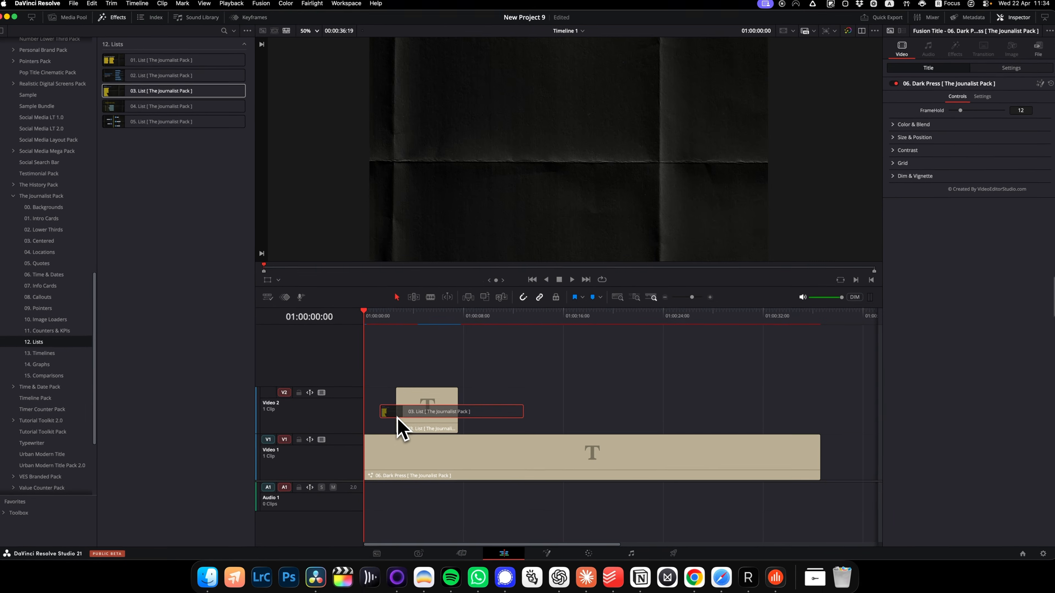
pyautogui.click(569, 417)
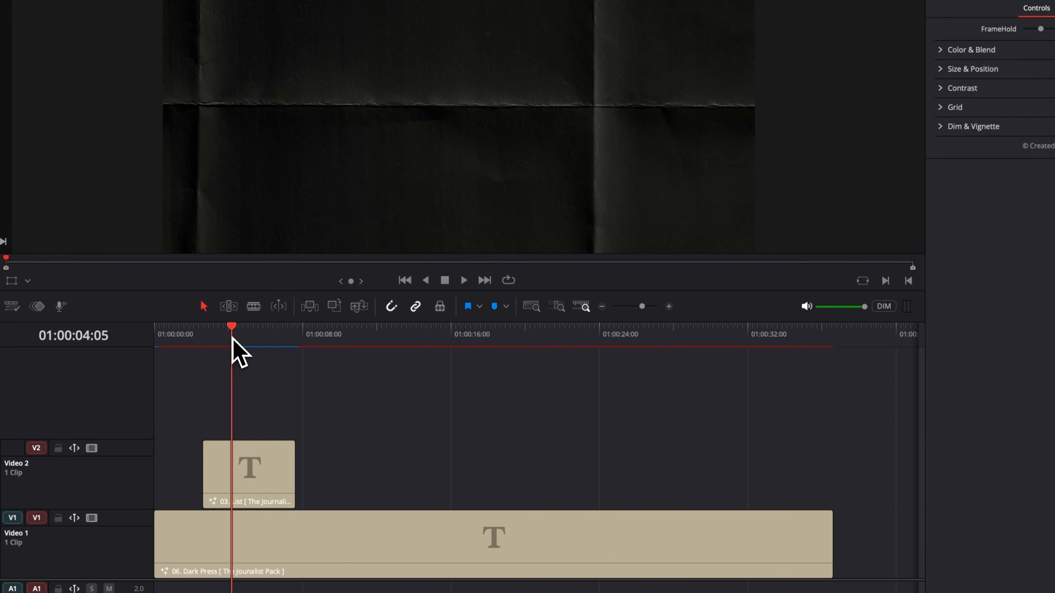
pyautogui.moveTo(294, 474); pyautogui.dragTo(610, 486)
pyautogui.click(355, 337)
pyautogui.click(325, 497)
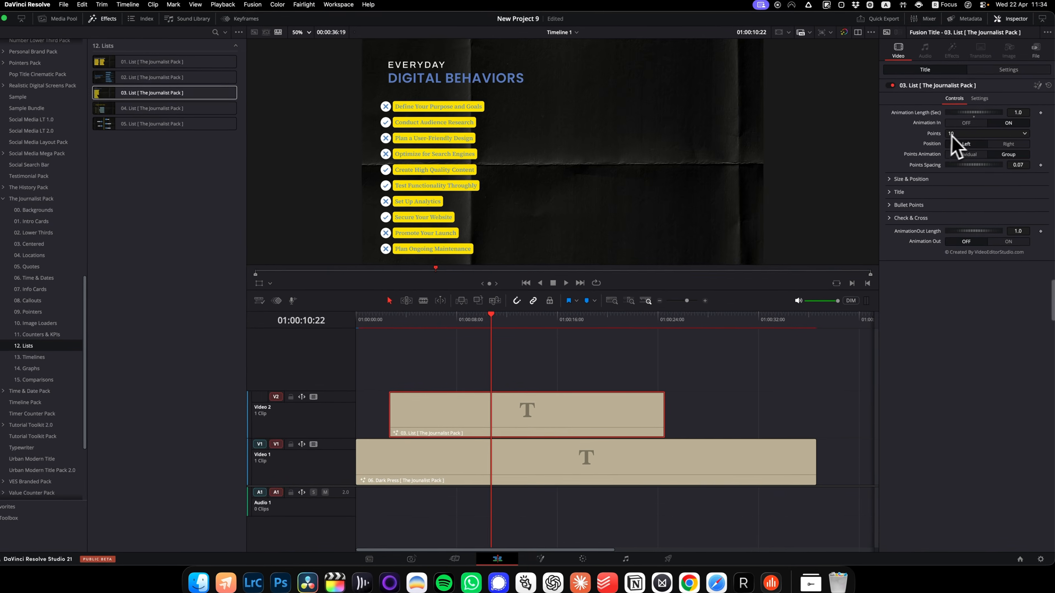
# Set the list to 6 points with Points Spacing 0.081, and play it from the start of the clip.
pyautogui.click(952, 134)
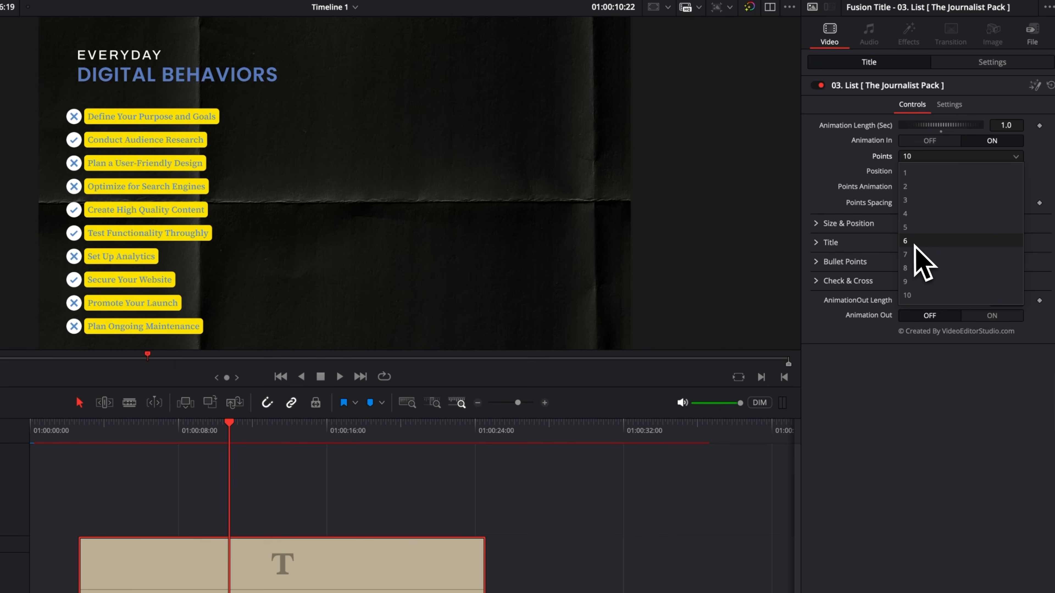
pyautogui.click(917, 241)
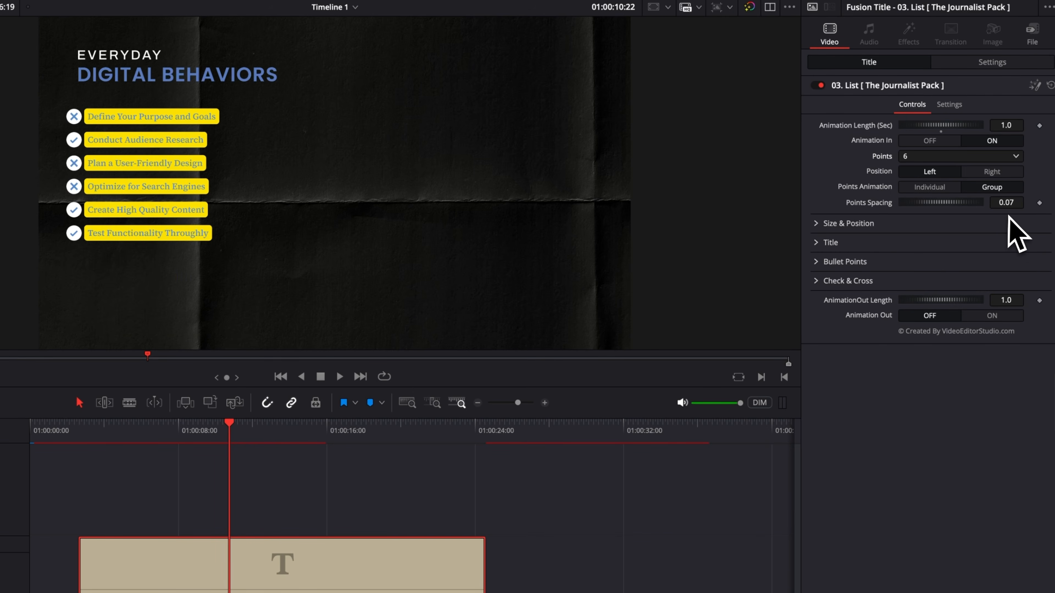
pyautogui.moveTo(1006, 203); pyautogui.dragTo(1001, 202)
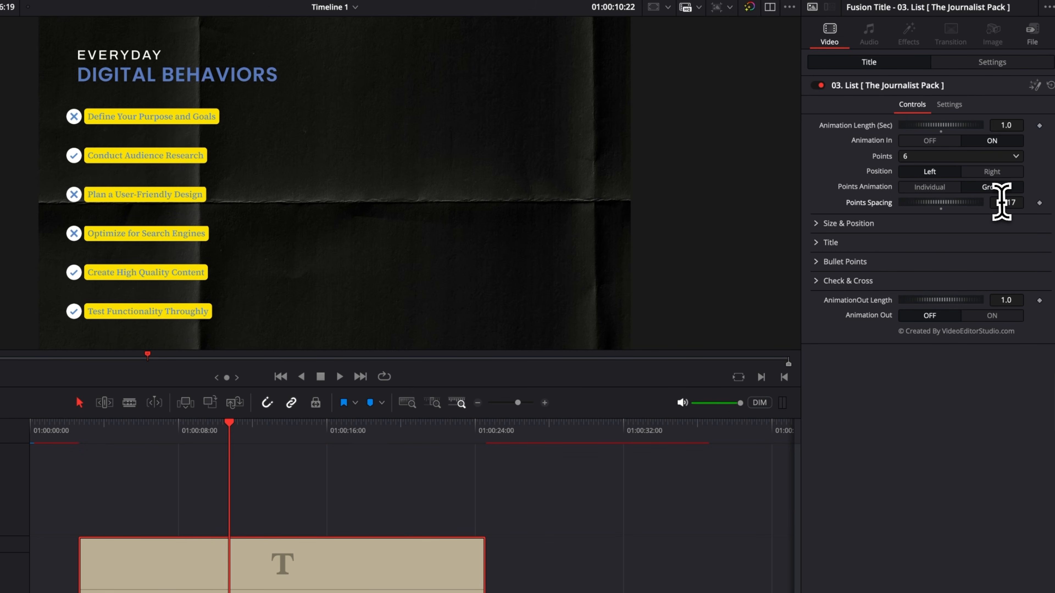
pyautogui.press('Up')
pyautogui.press('space')
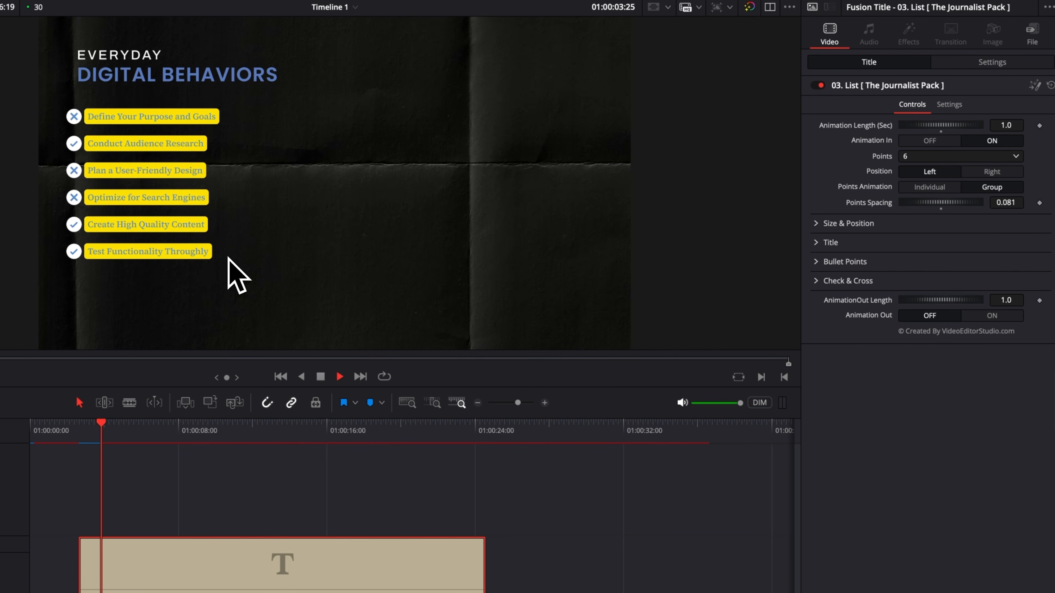
pyautogui.press('space')
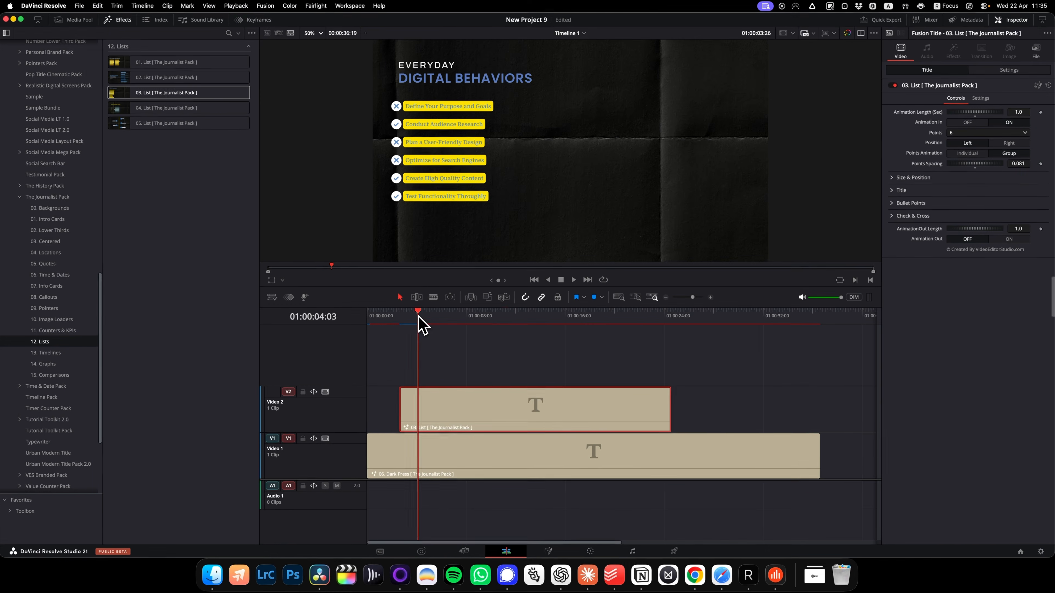
# Split the list clip at 01:00:11:04, give its second part 7 points with Individual points animation, and preview across the cut.
pyautogui.moveTo(104, 423); pyautogui.dragTo(235, 430)
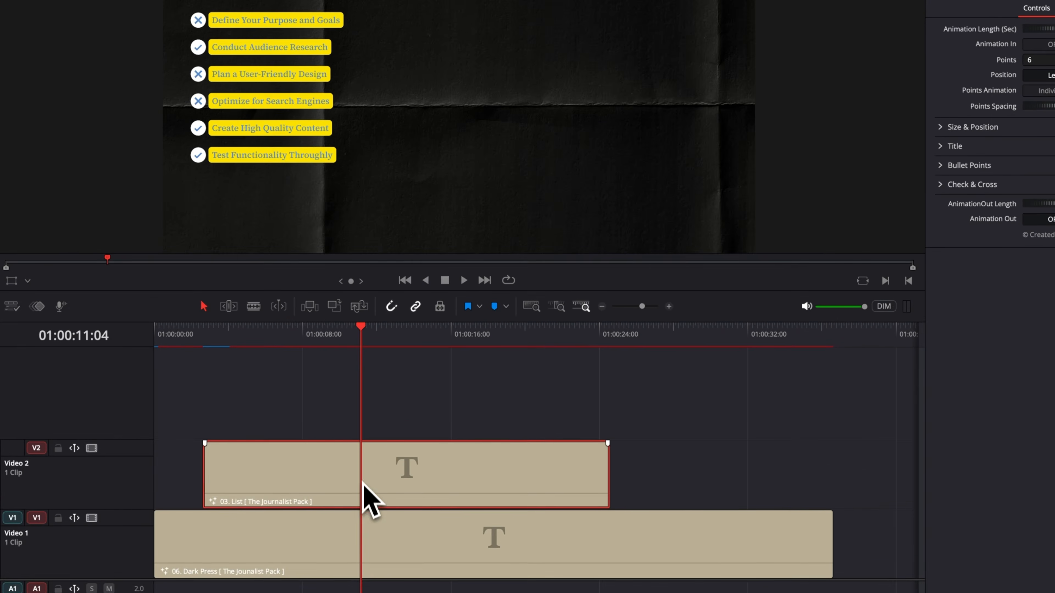
pyautogui.hotkey('ctrl', 'b')
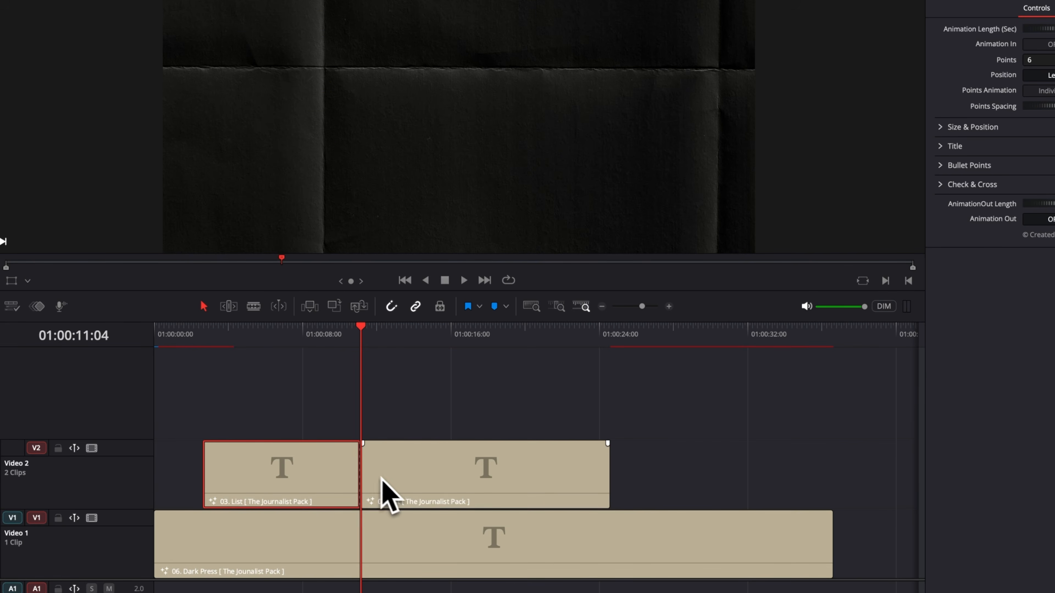
pyautogui.click(388, 482)
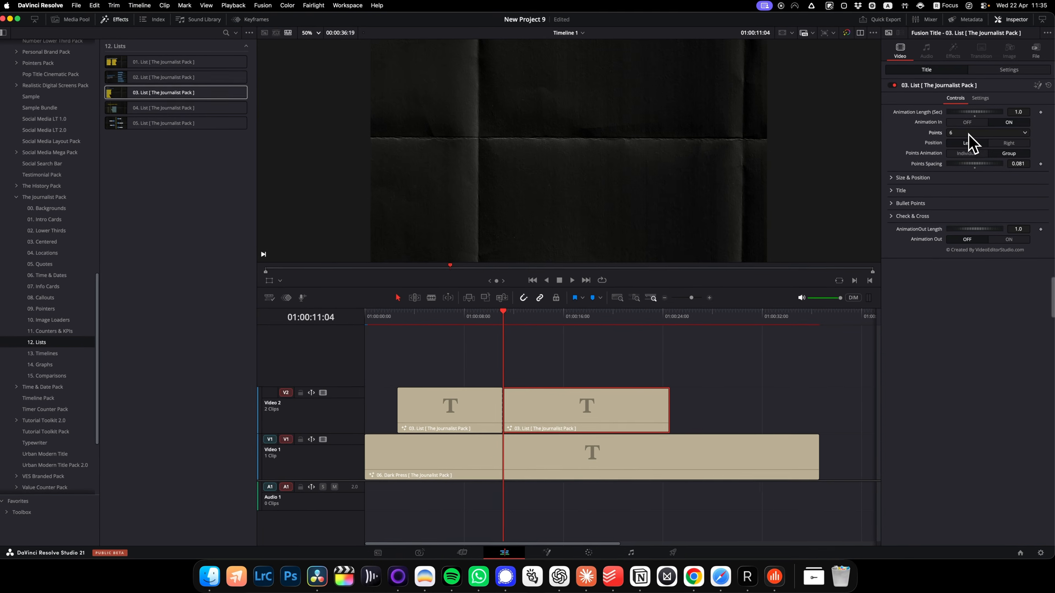
pyautogui.click(1039, 65)
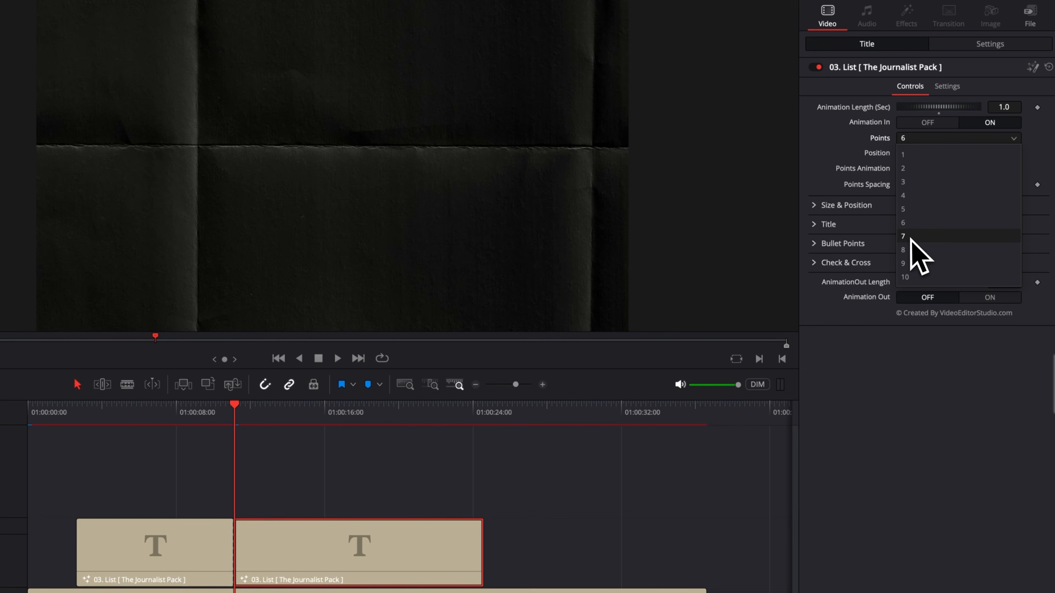
pyautogui.click(911, 236)
pyautogui.click(920, 173)
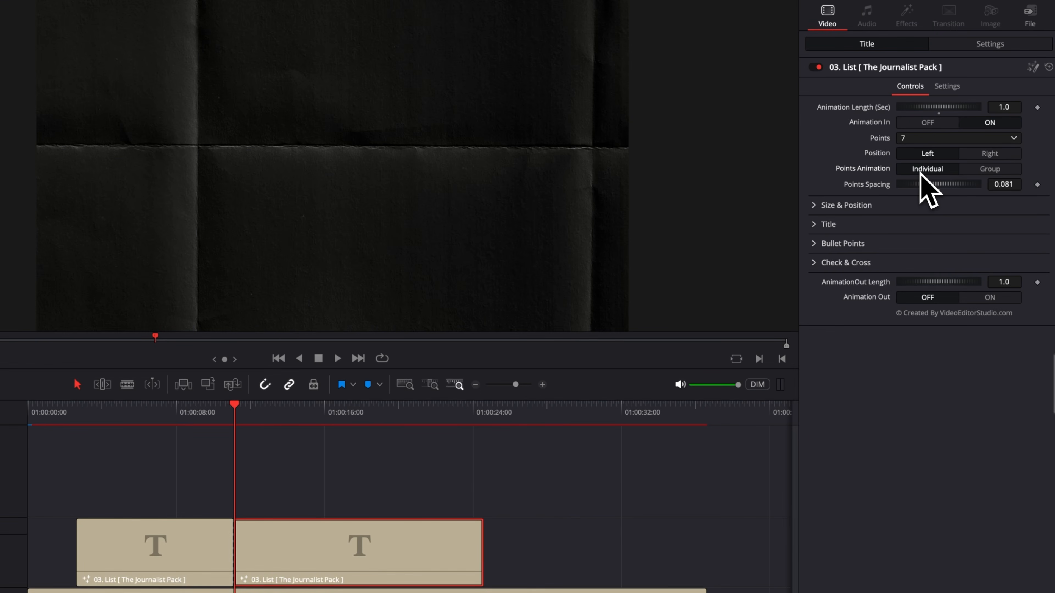
pyautogui.click(210, 412)
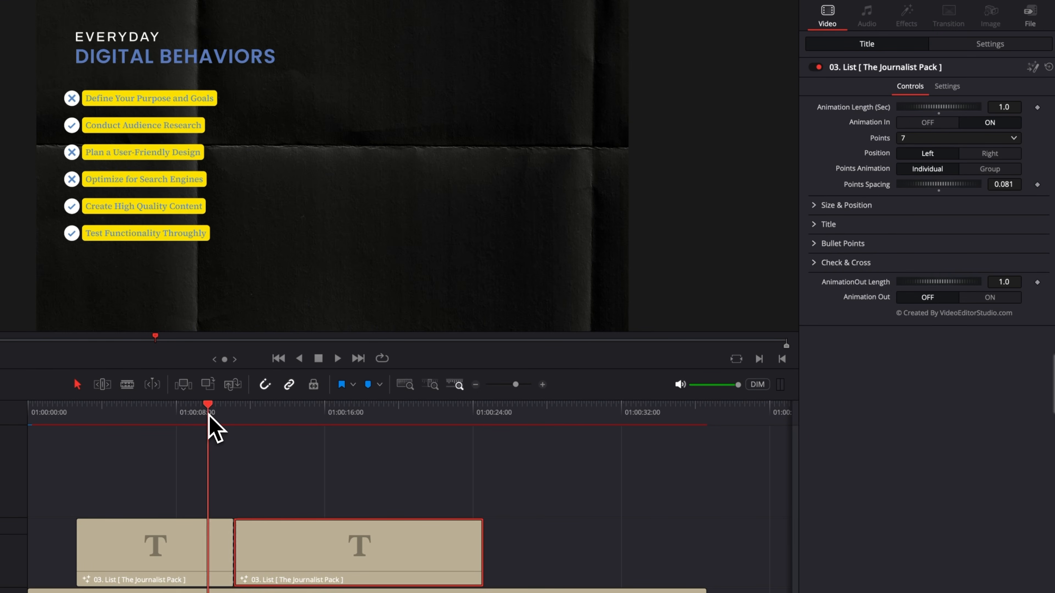
pyautogui.moveTo(211, 413); pyautogui.dragTo(245, 414)
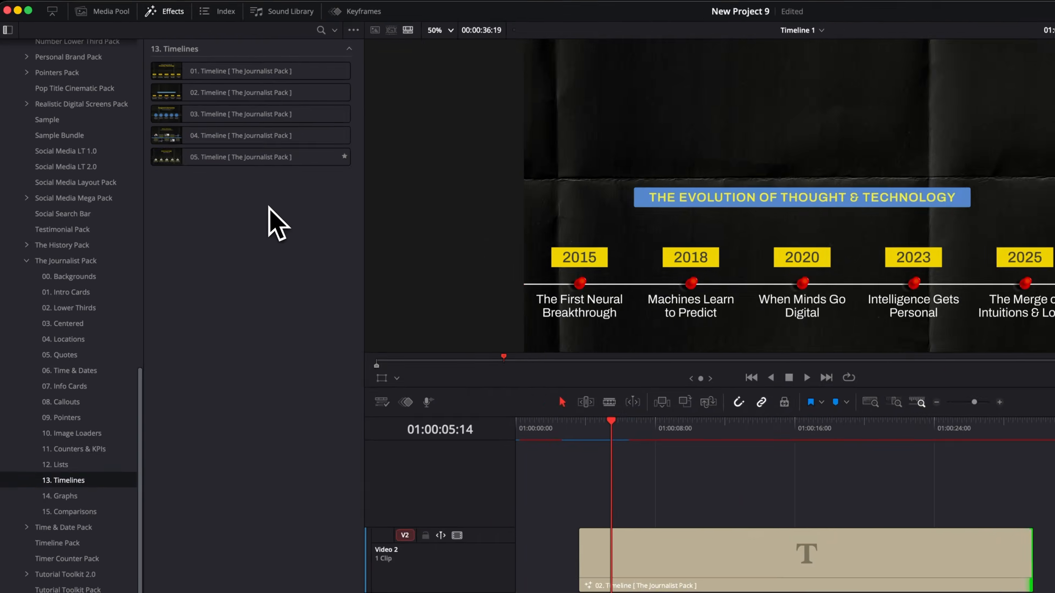
# Set the 02. Timeline template's Point Count to 3 and widen its Point Spacing.
pyautogui.moveTo(746, 453); pyautogui.dragTo(795, 453)
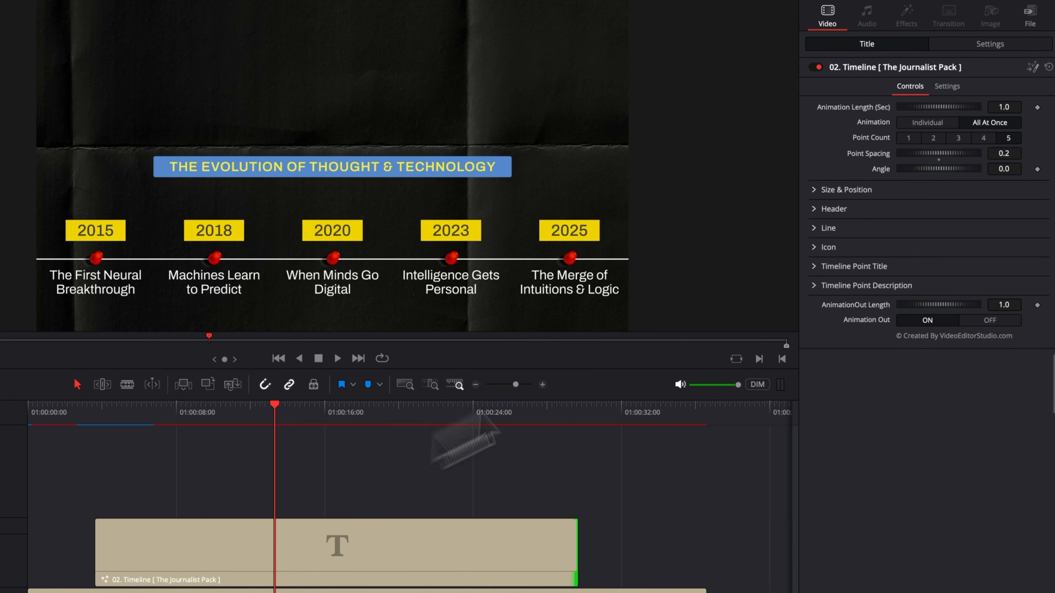
pyautogui.click(959, 138)
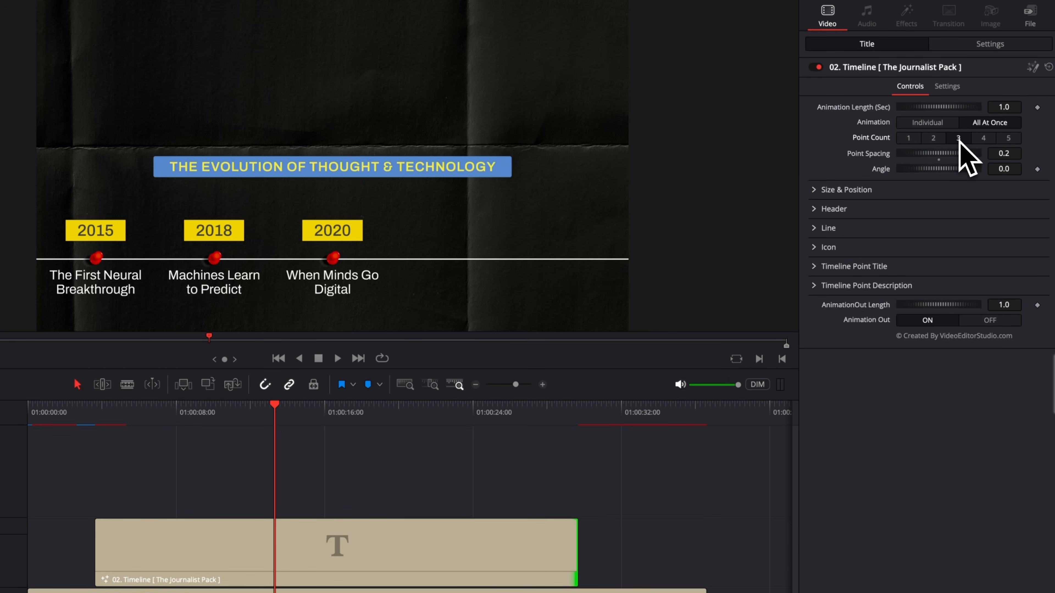
pyautogui.moveTo(1003, 153); pyautogui.dragTo(1028, 153)
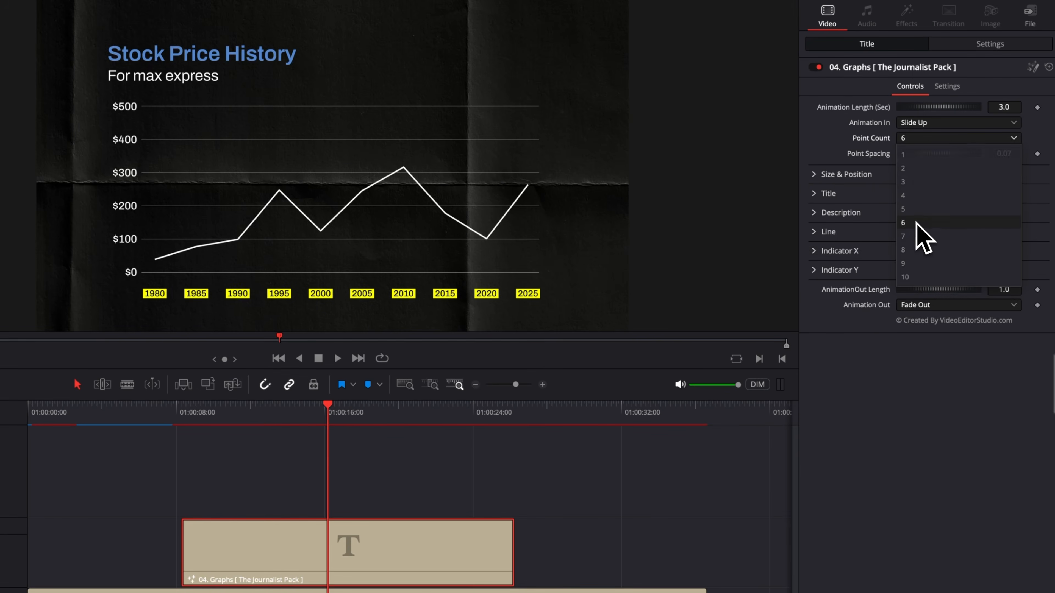
# Set the 04. Graphs template to 6 points, its line's Point 01 to 0.4241 and Point 02 to 0.5186, and widen its Point Spacing.
pyautogui.click(916, 222)
pyautogui.click(815, 231)
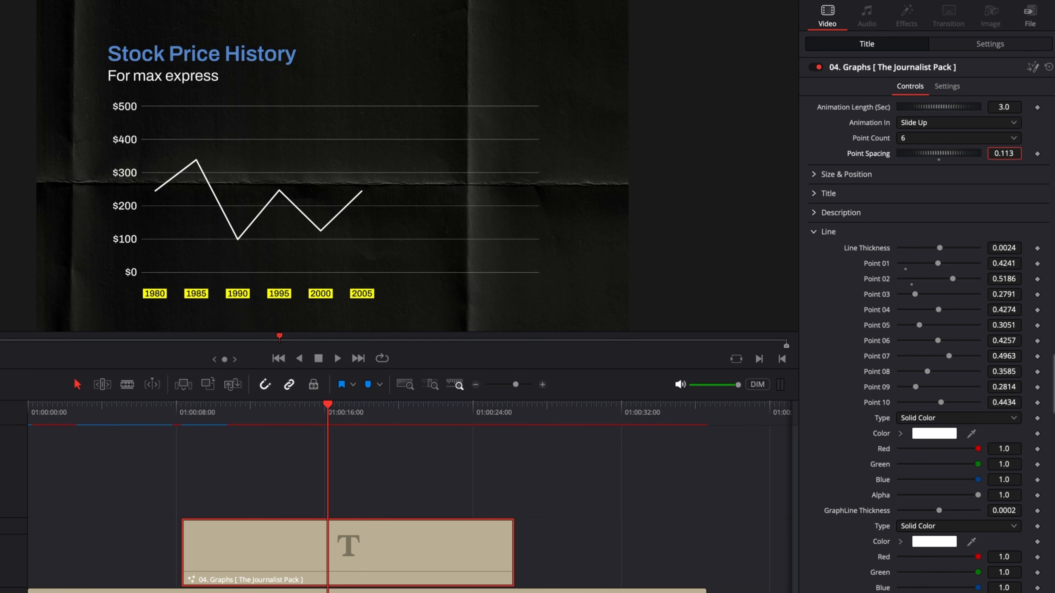
pyautogui.moveTo(1005, 154); pyautogui.dragTo(1014, 153)
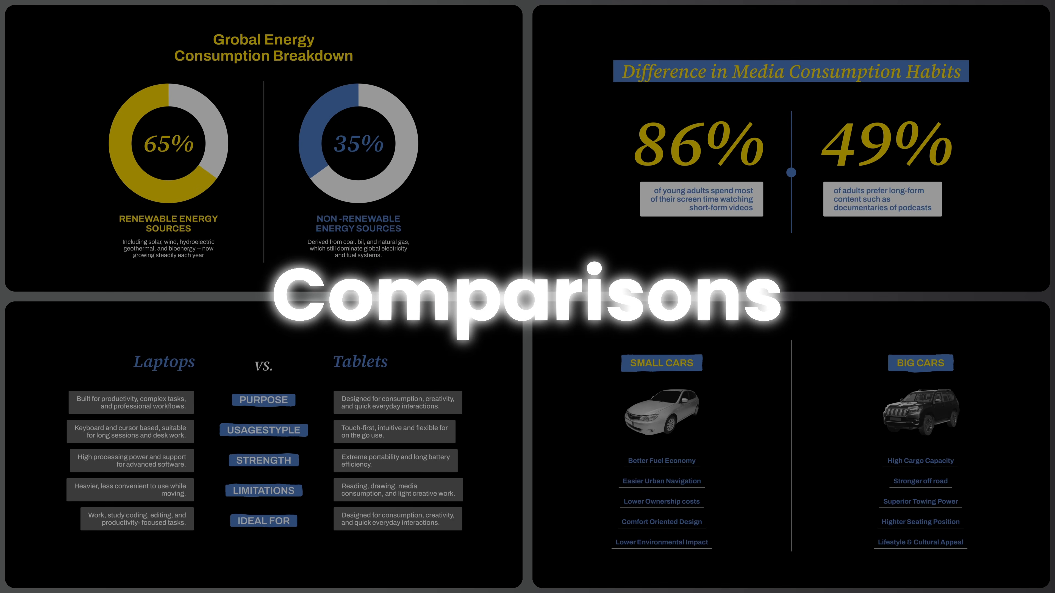
# Add the 01. Comparisons template on Video 2 above the background and show it in the viewer at about 01:00:06:24.
pyautogui.moveTo(178, 61); pyautogui.dragTo(448, 400)
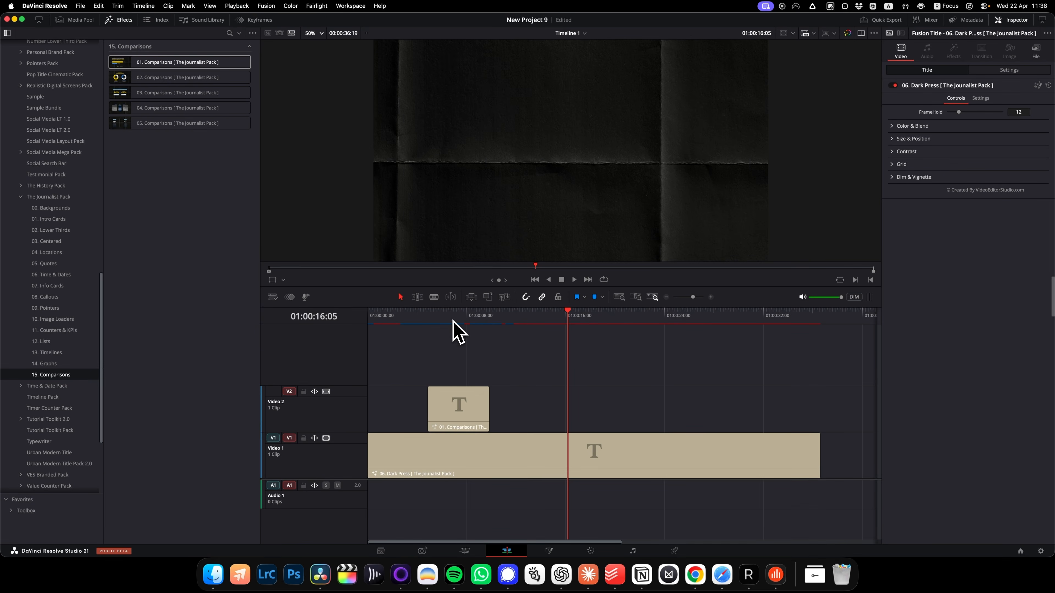
pyautogui.click(453, 321)
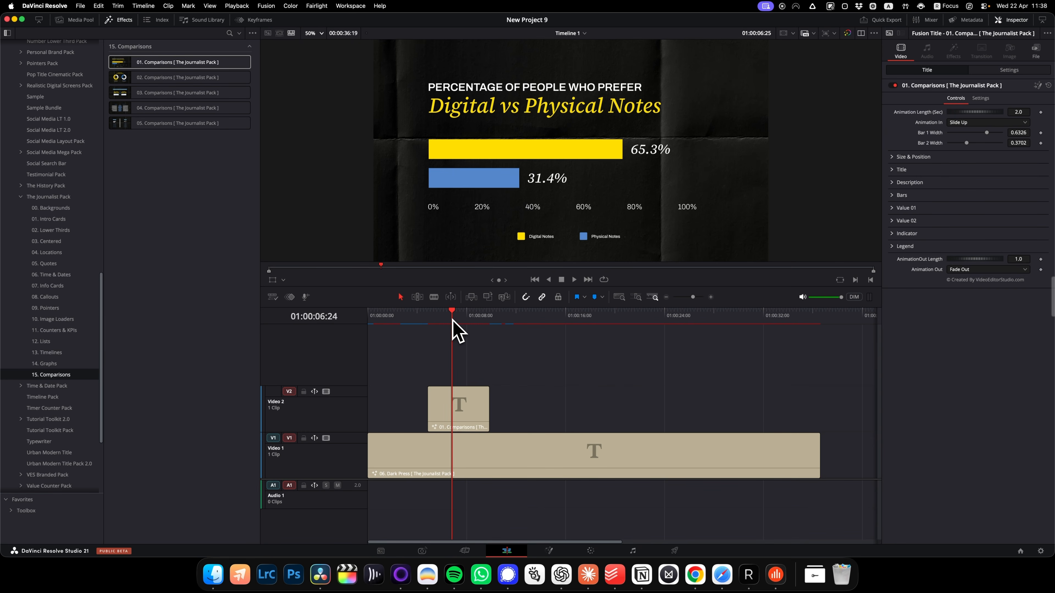